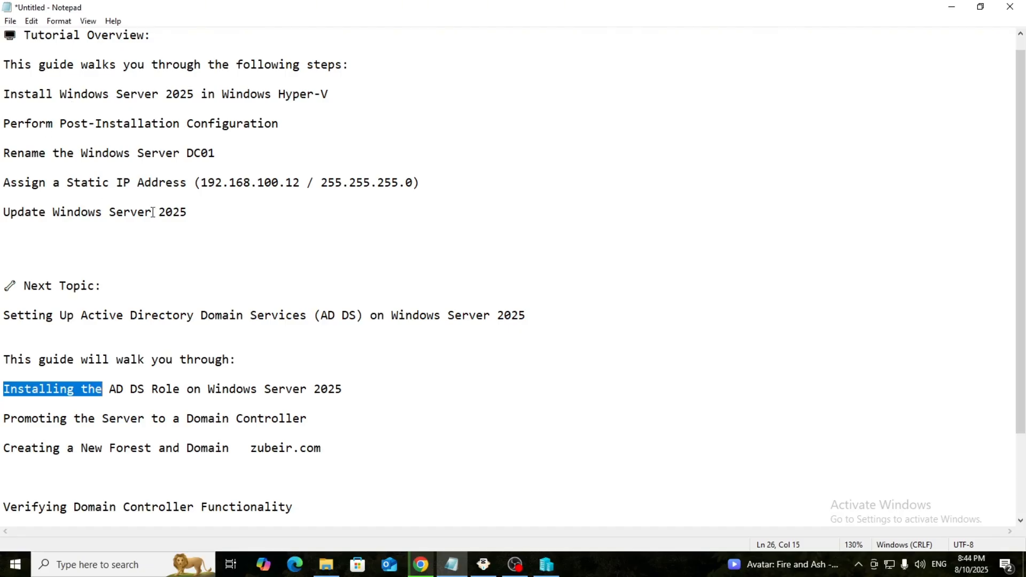
Step: Highlight the 'Update Windows Server 2025' line and the 'Next Topic' heading in the notes
drag(188, 213, 46, 198)
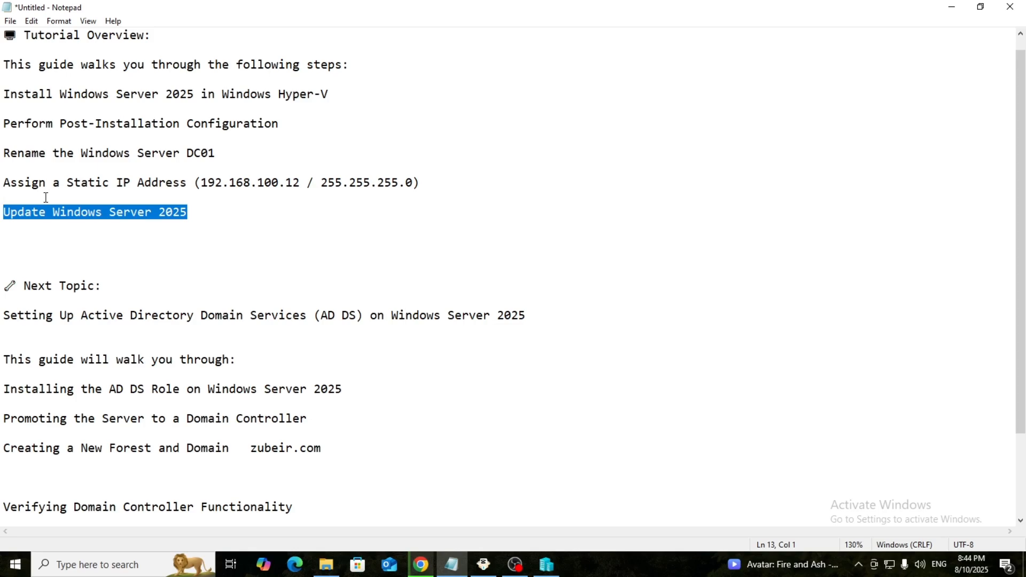
scroll(46, 198, down, 1)
drag(17, 241, 95, 242)
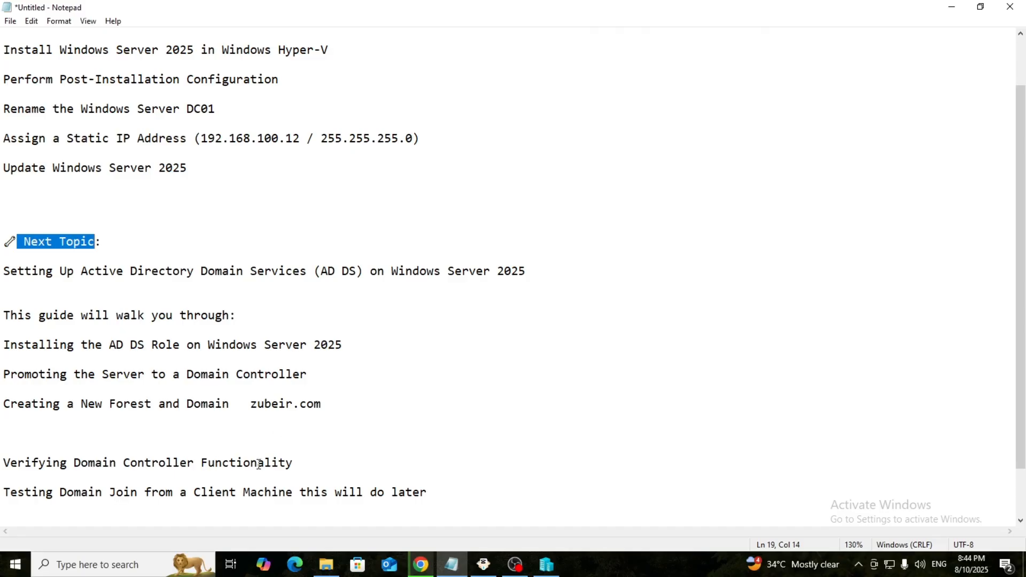
scroll(253, 464, down, 2)
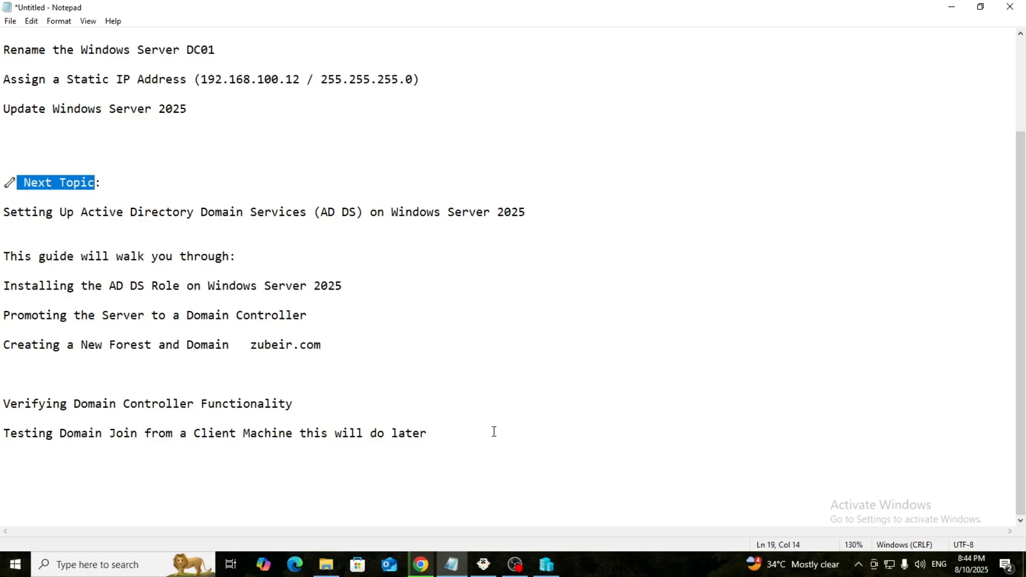
scroll(495, 432, up, 1)
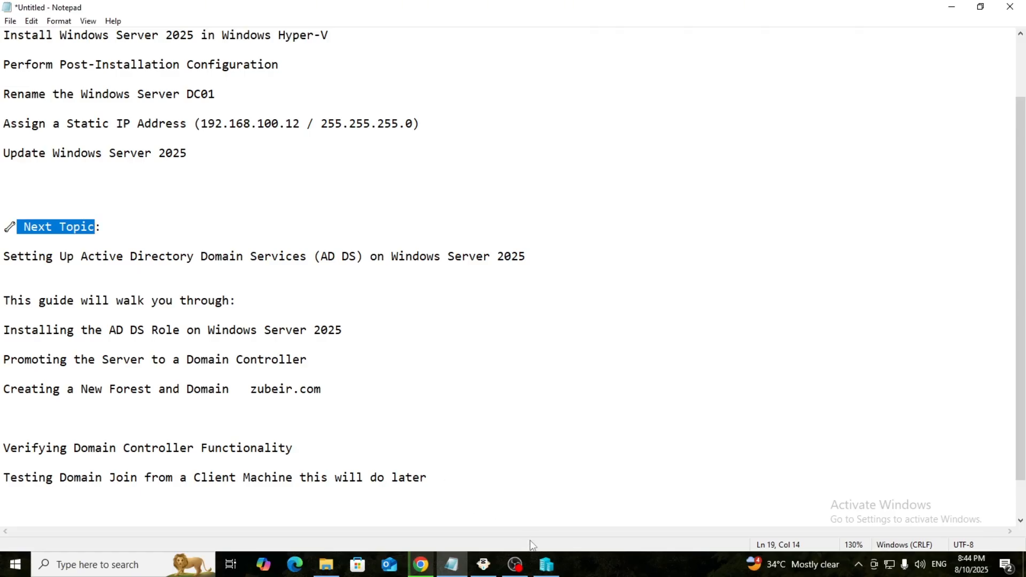
Step: Start DC01, connect to its console full-screen and boot it from the installation disc
click(546, 565)
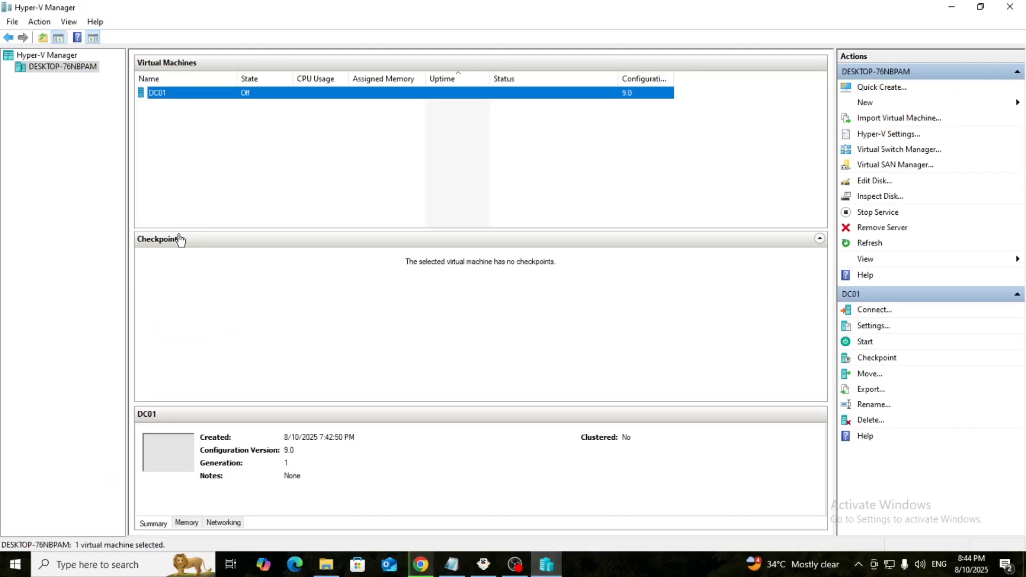
right_click(191, 93)
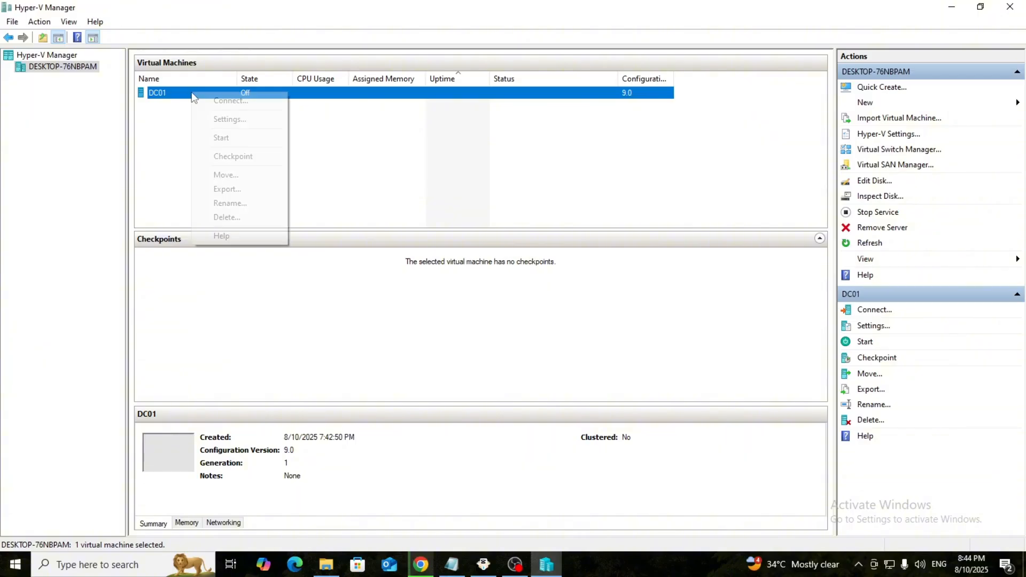
click(221, 140)
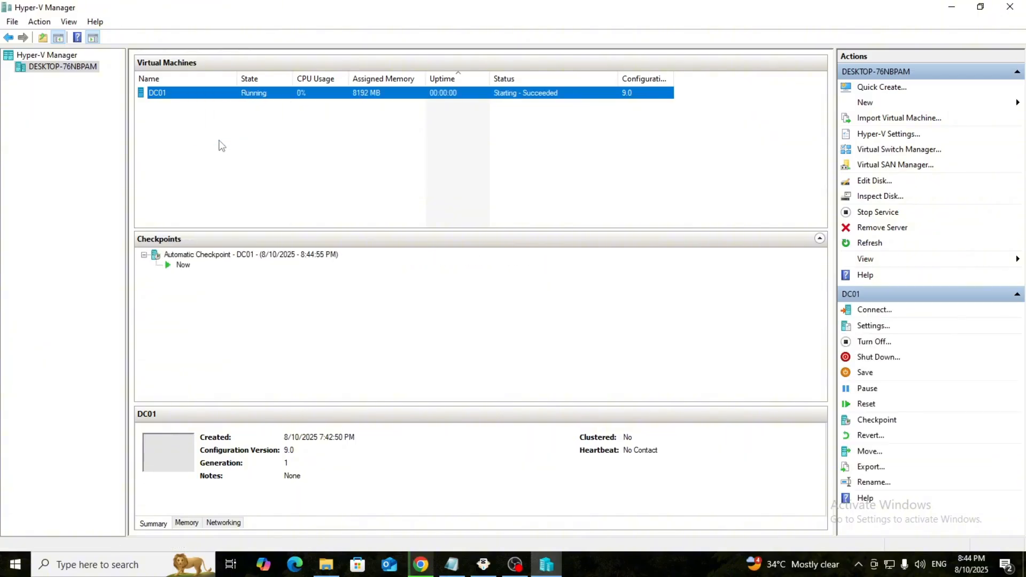
right_click(210, 94)
click(244, 102)
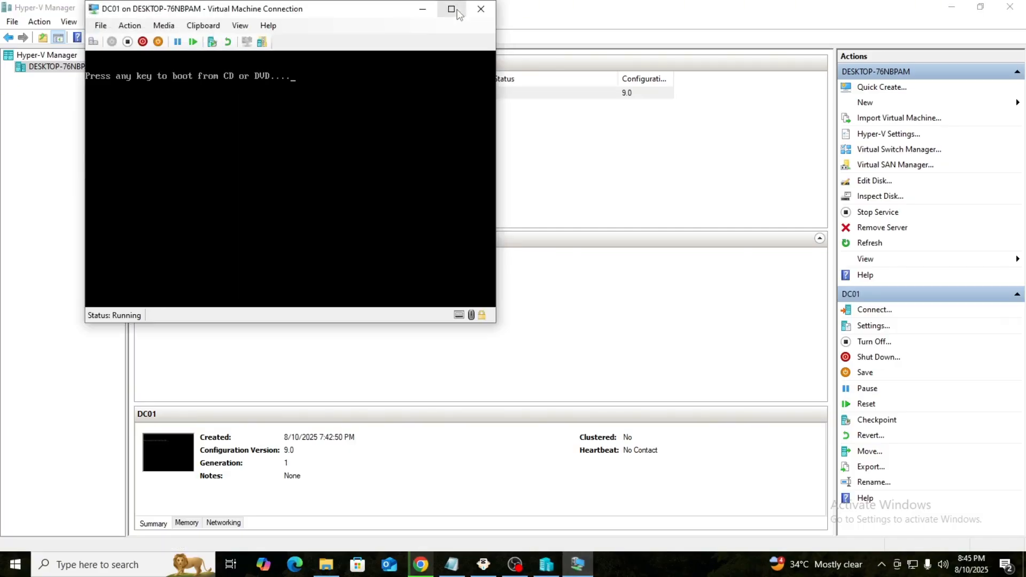
click(452, 9)
key(Return)
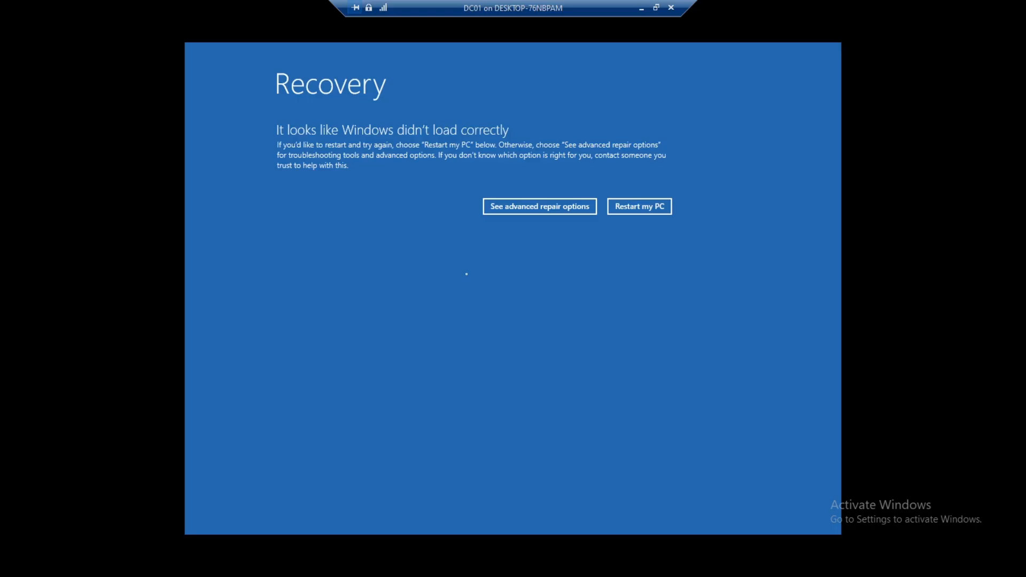
Step: Power-cycle DC01 with Turn Off then Start, and reconnect to its console
click(667, 8)
right_click(328, 98)
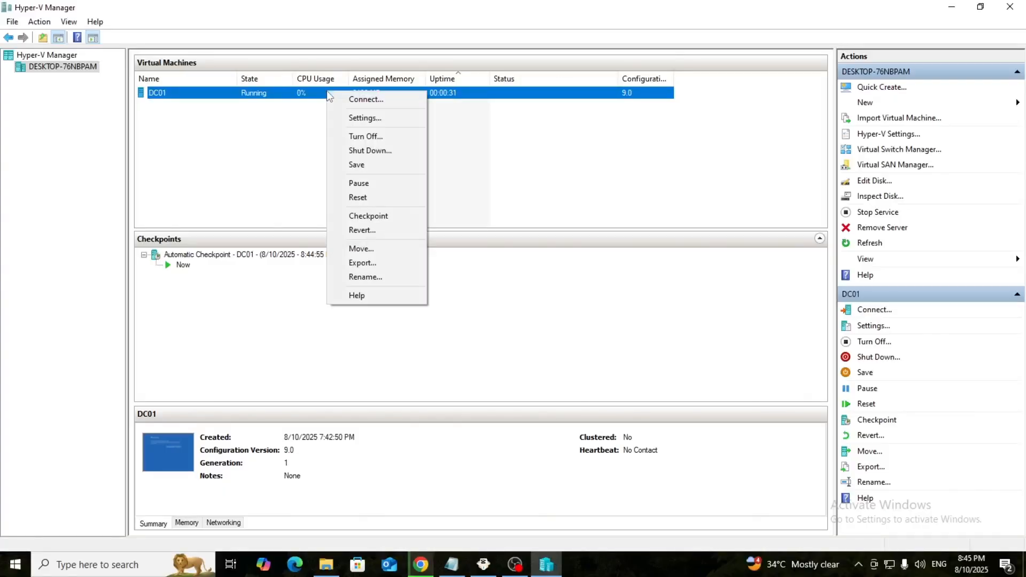
click(363, 137)
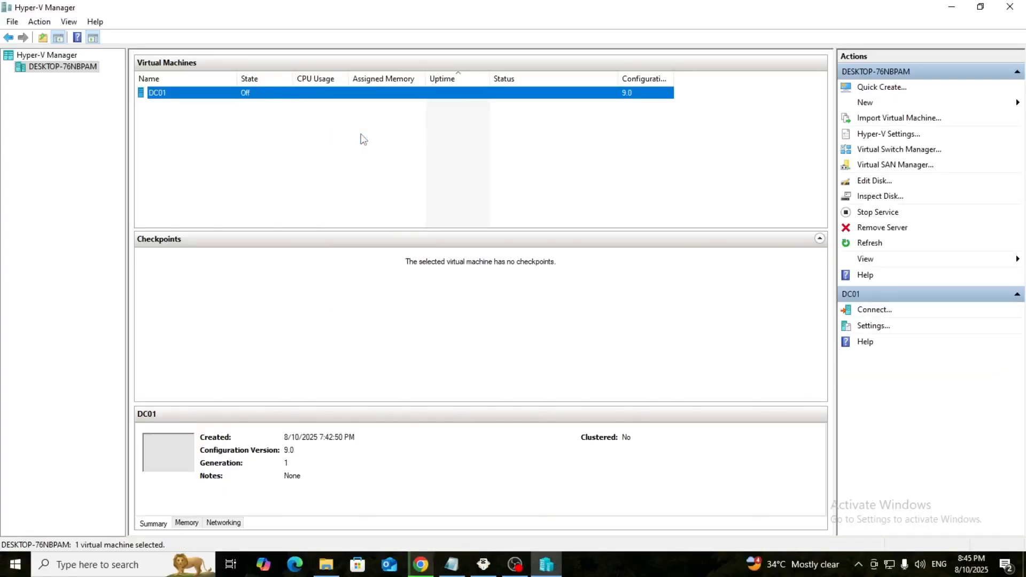
right_click(243, 93)
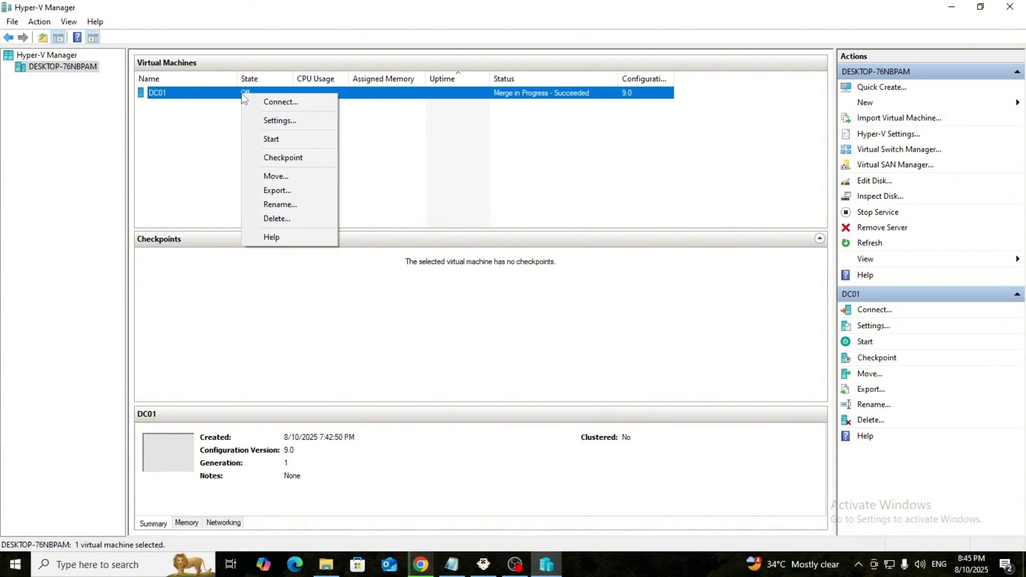
click(270, 140)
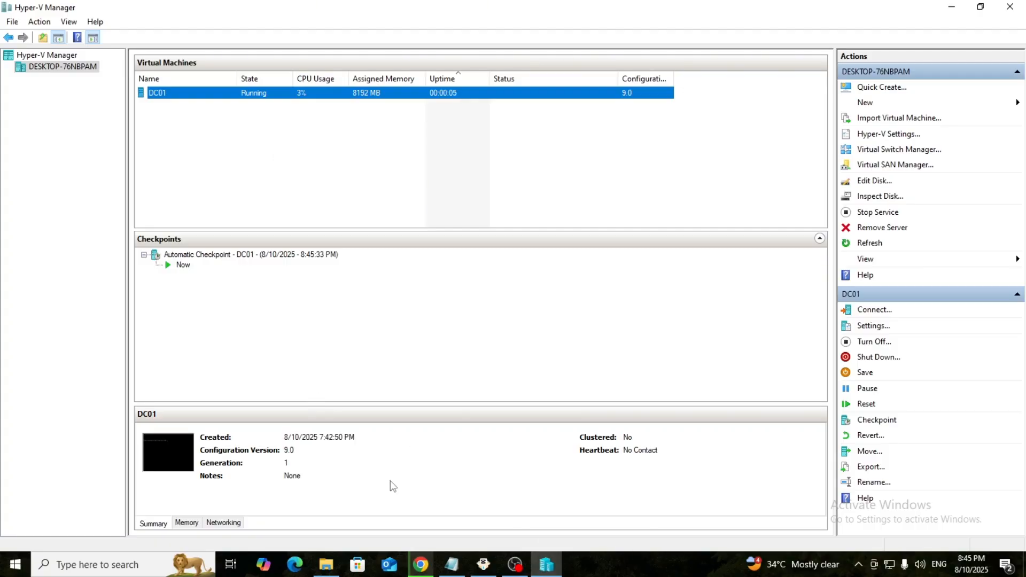
mouse_move(550, 566)
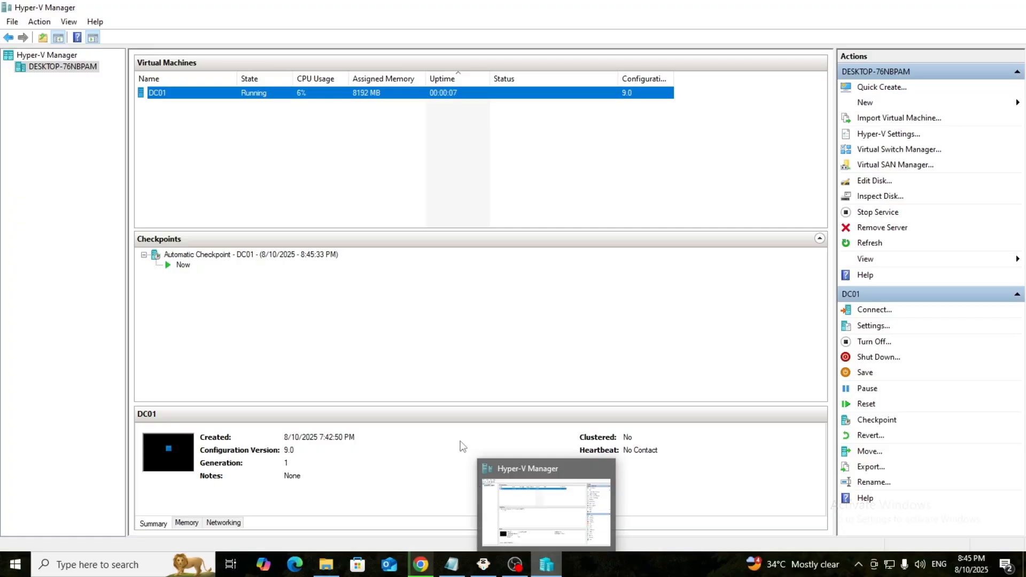
right_click(330, 97)
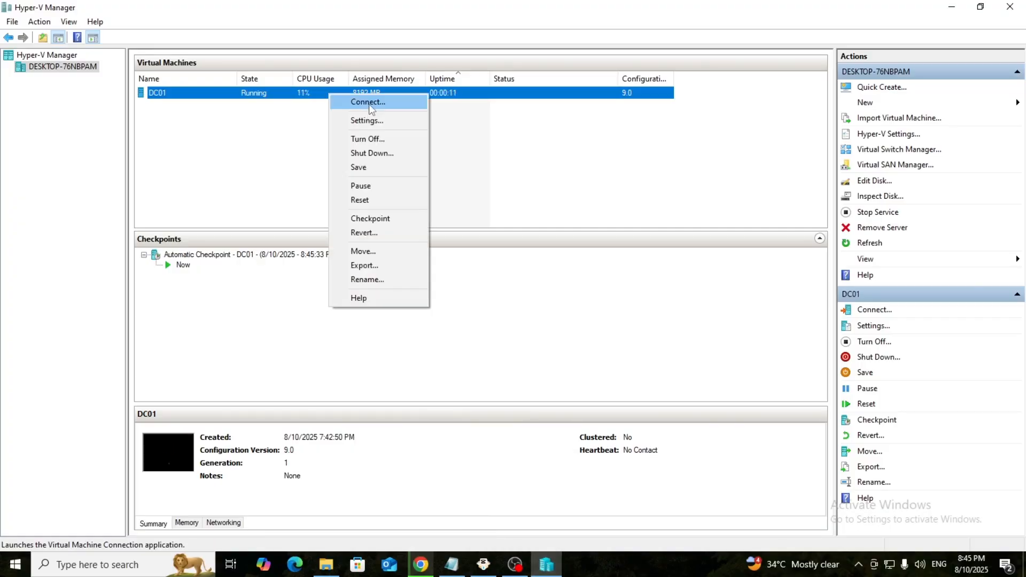
click(370, 108)
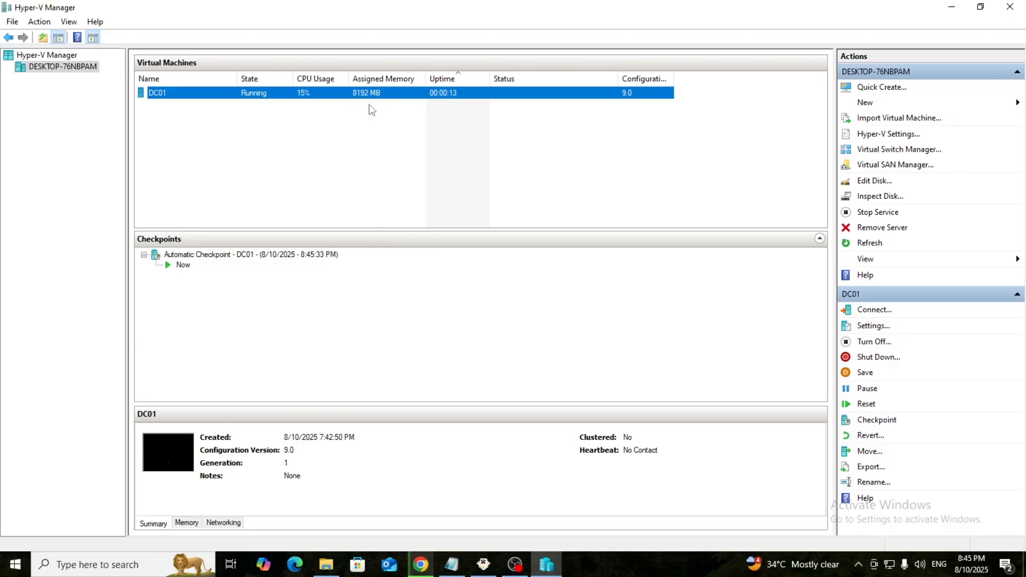
Step: Connect to DC01's display, sign in as Administrator with the account password, and go full-screen
click(333, 217)
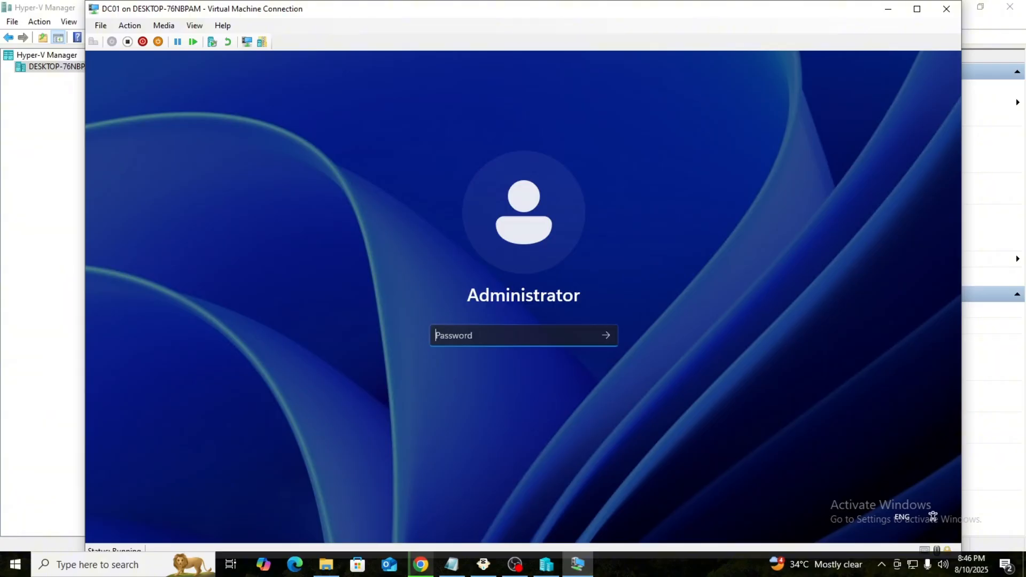
text(**************)
key(Return)
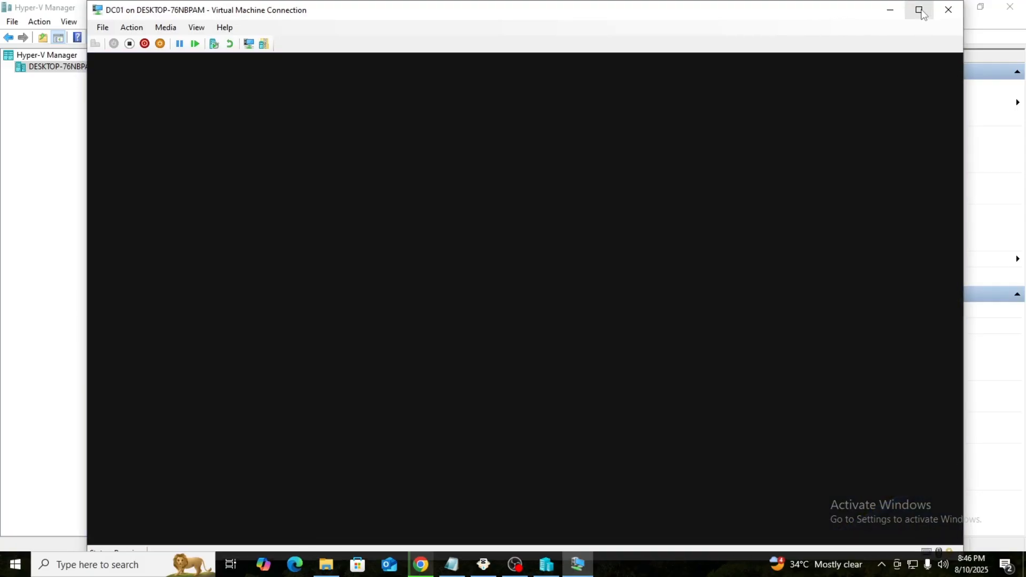
click(919, 9)
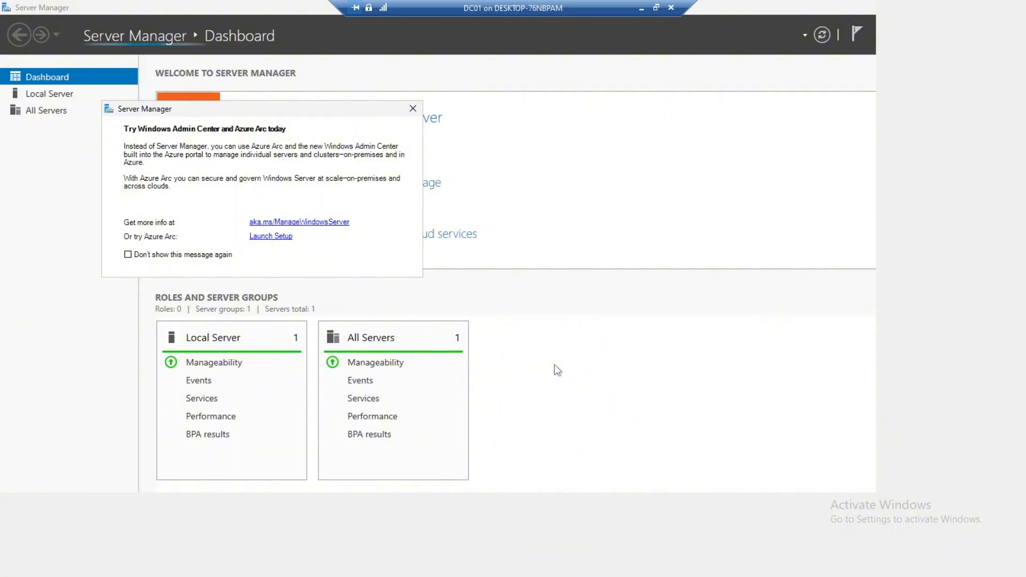
Step: Close the Azure Arc notice, re-maximize the console and cancel the Shutdown Event Tracker
click(412, 109)
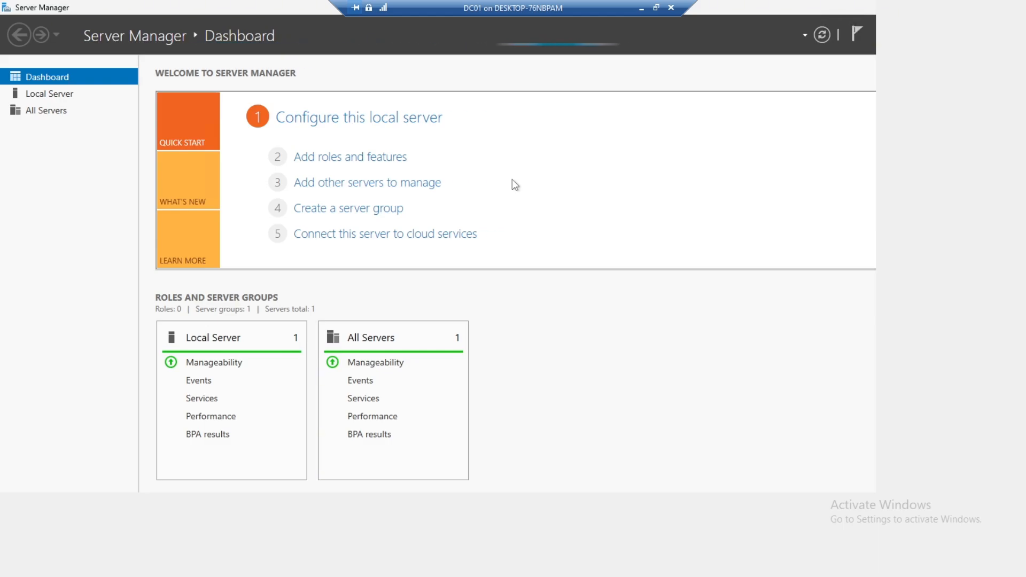
click(657, 8)
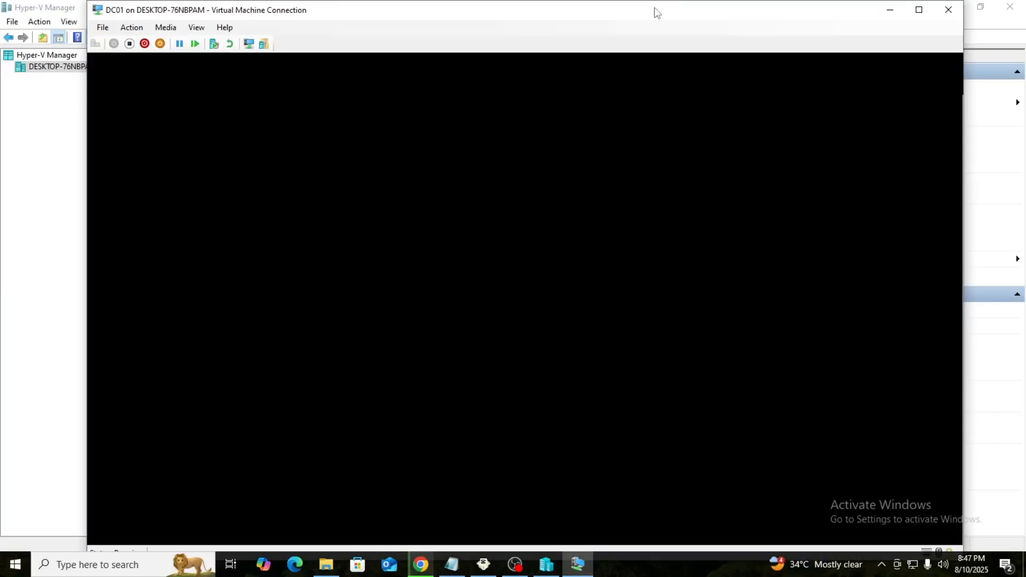
click(919, 9)
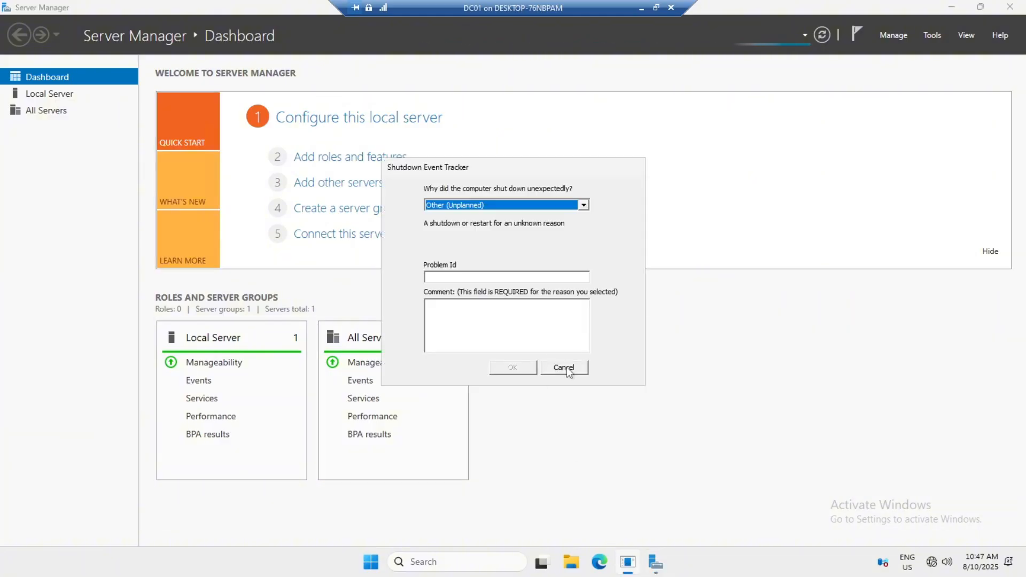
click(564, 367)
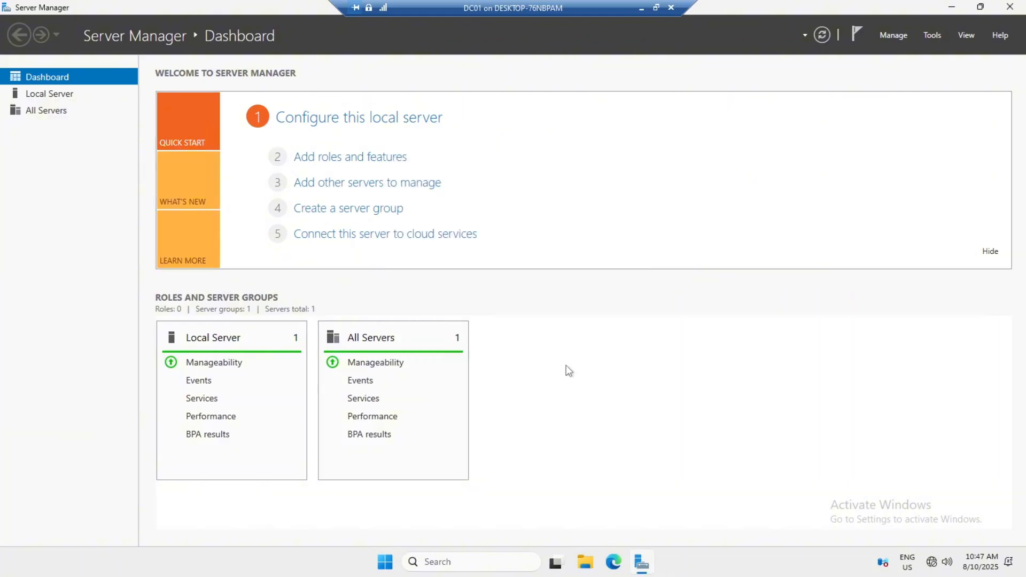
Step: Open Command Prompt from Windows search inside DC01
click(444, 562)
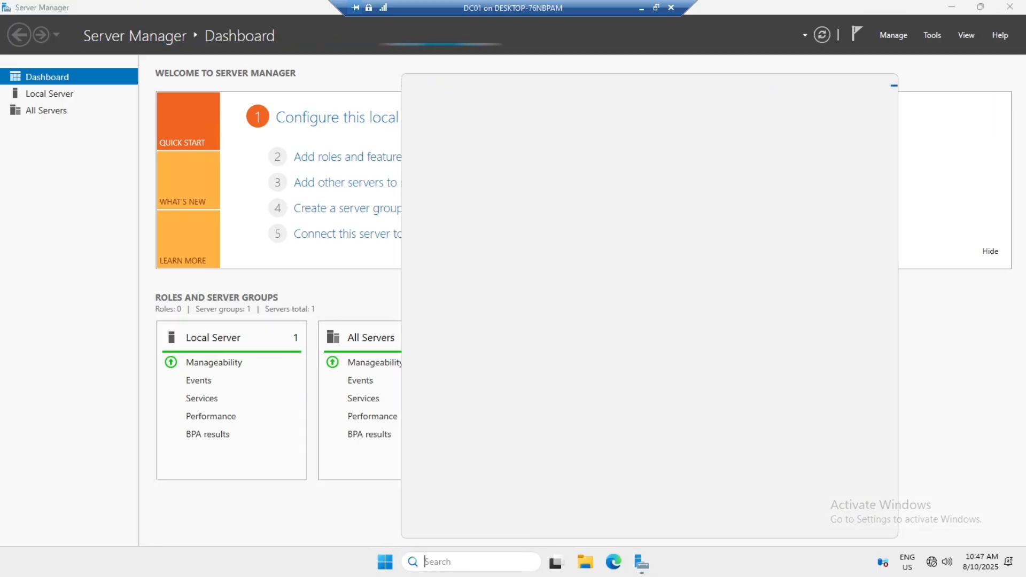
text(dmd)
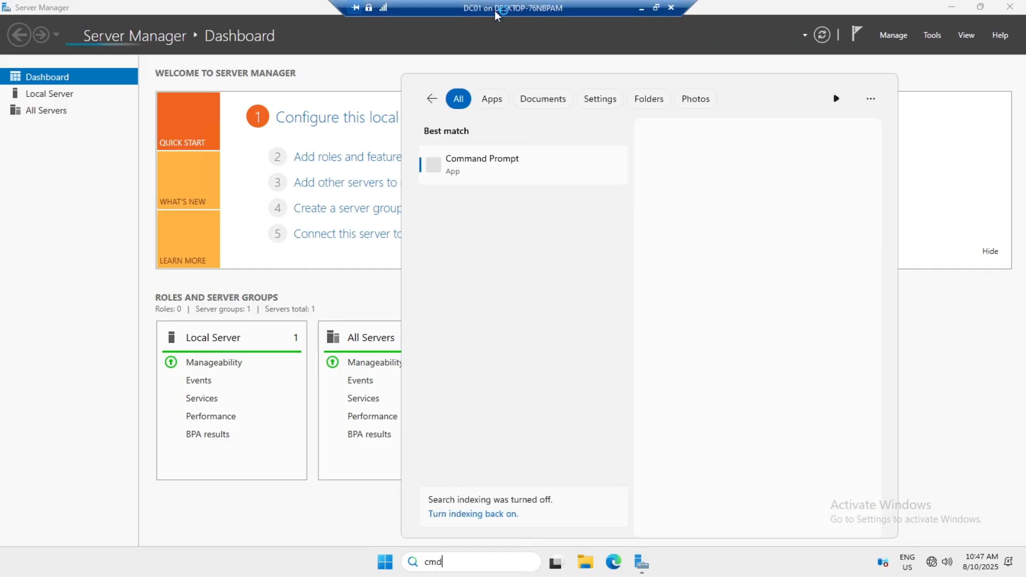
click(548, 159)
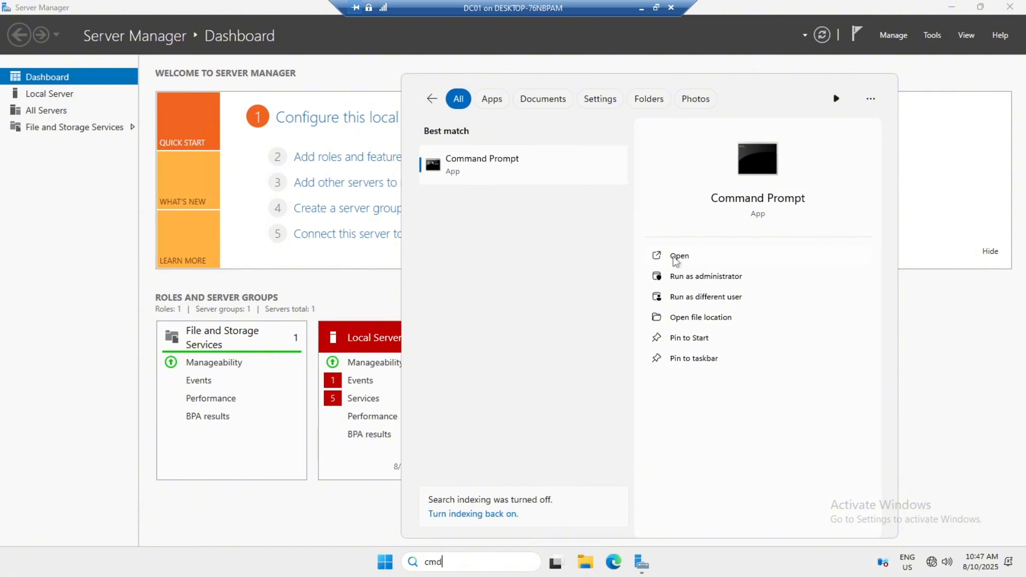
click(674, 258)
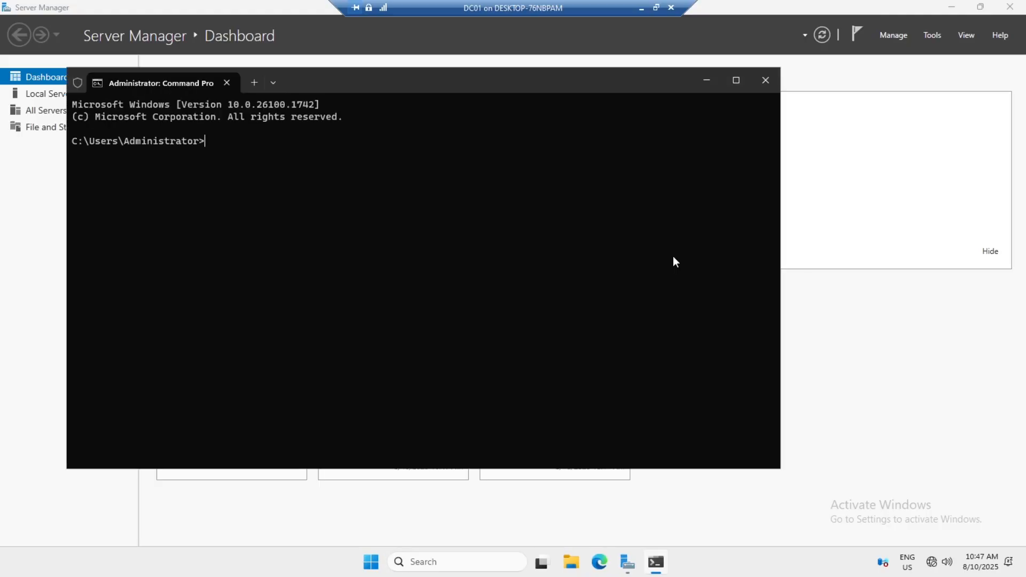
Step: Run ipconfig /all to confirm IPv4 and DNS 192.168.100.12, then close the window
text(ipconfig)
key(Return)
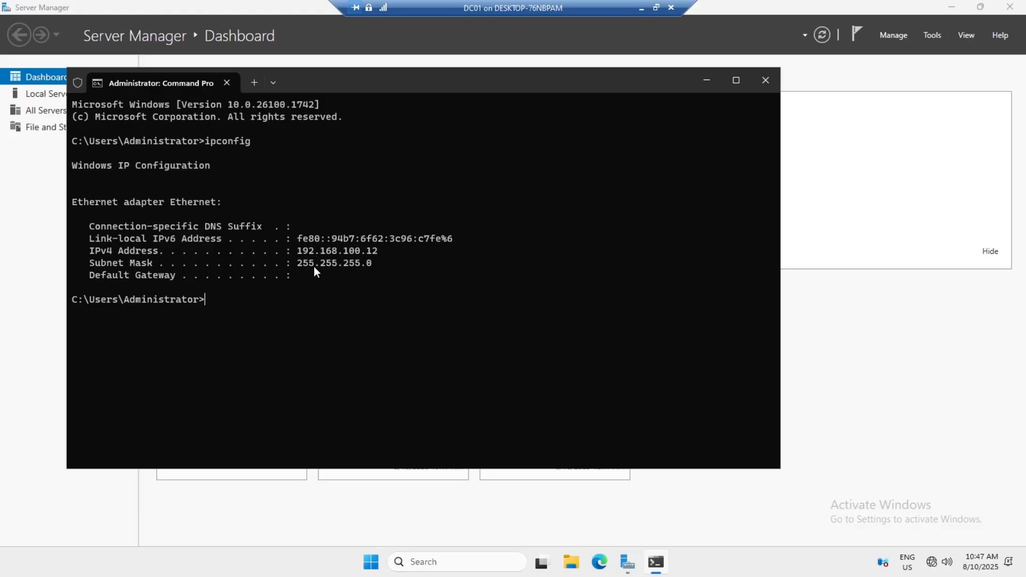
key(Up)
text(/all)
key(Return)
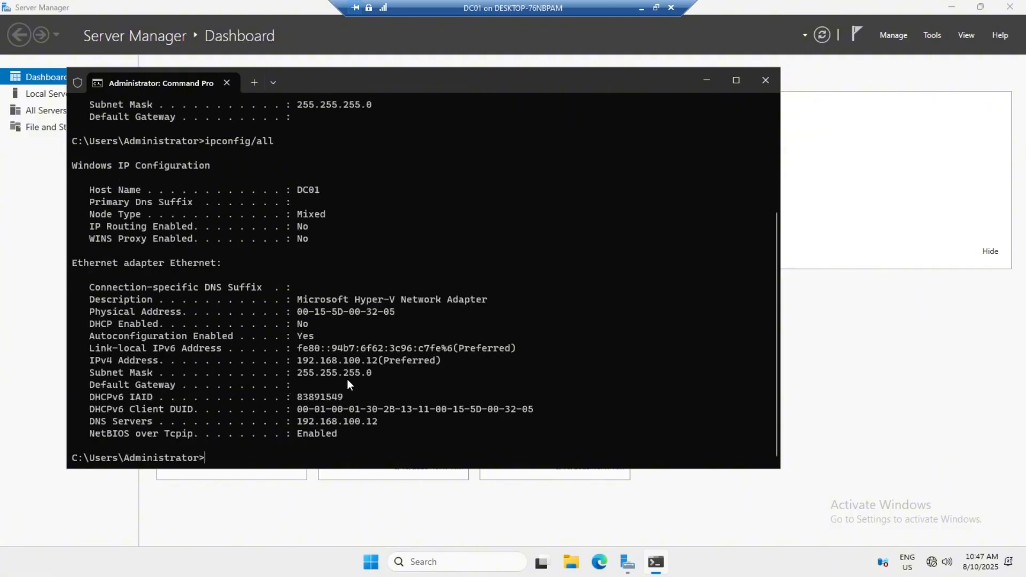
drag(94, 360, 370, 372)
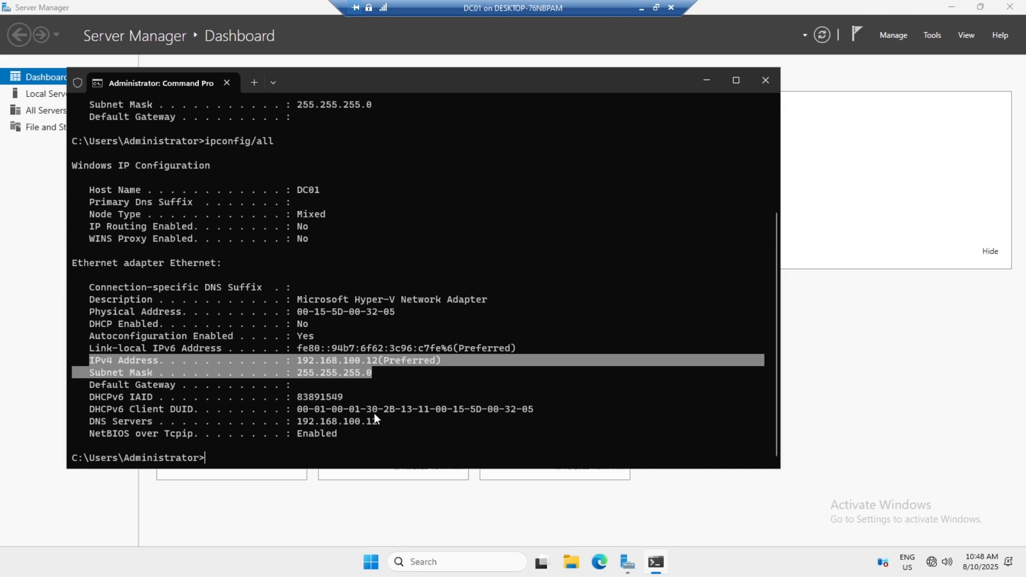
click(760, 78)
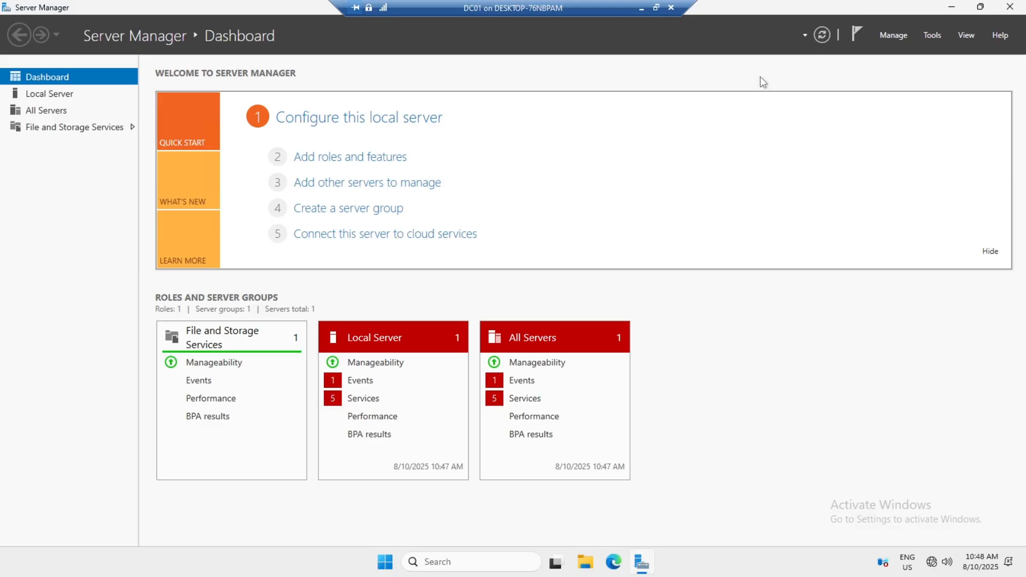
Step: Launch Add Roles and Features from Server Manager's Manage menu for DC01
click(891, 37)
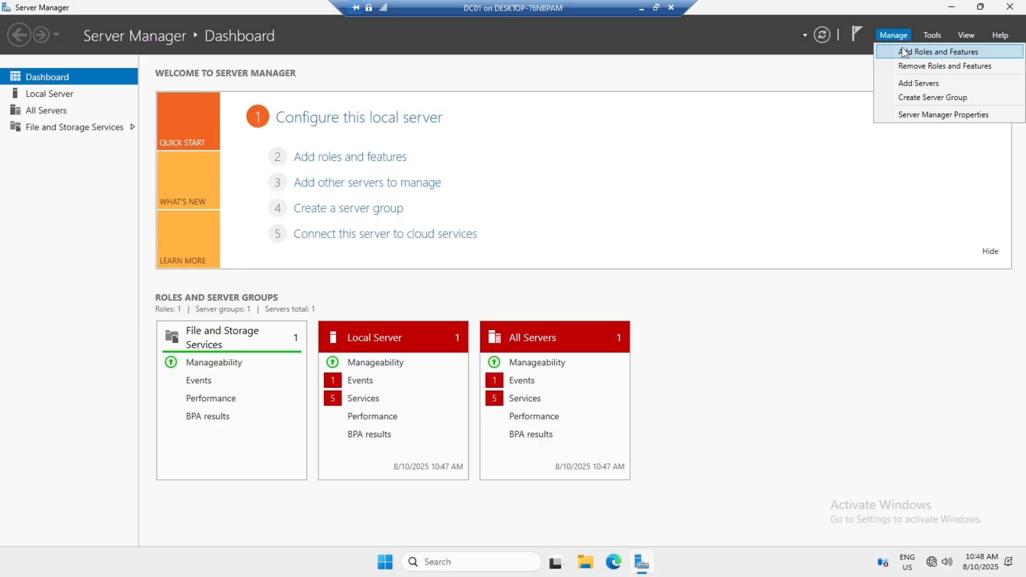
click(903, 52)
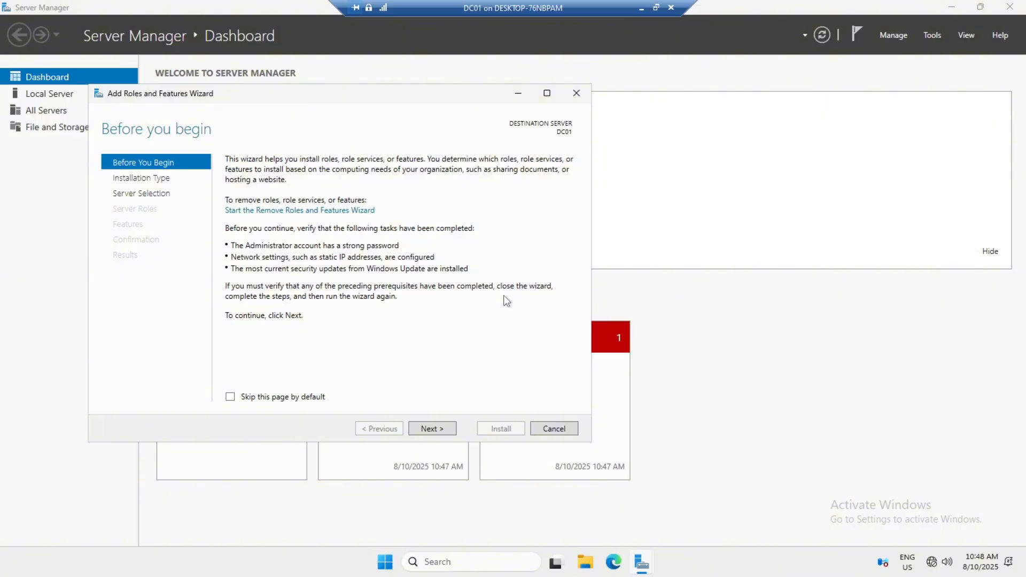
Step: Choose role-based installation on DC01 and add Active Directory Domain Services with its management tools
click(438, 431)
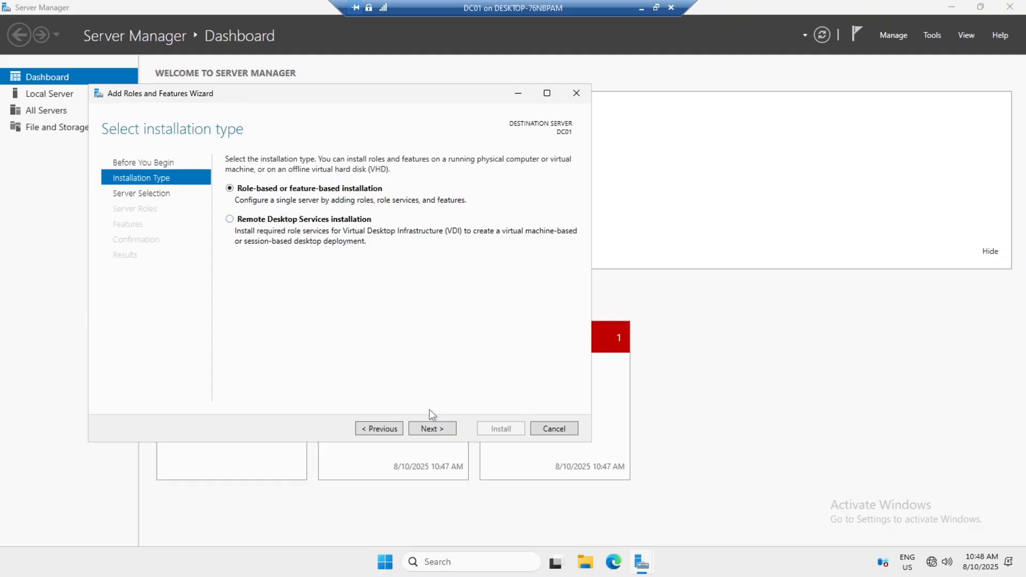
click(430, 431)
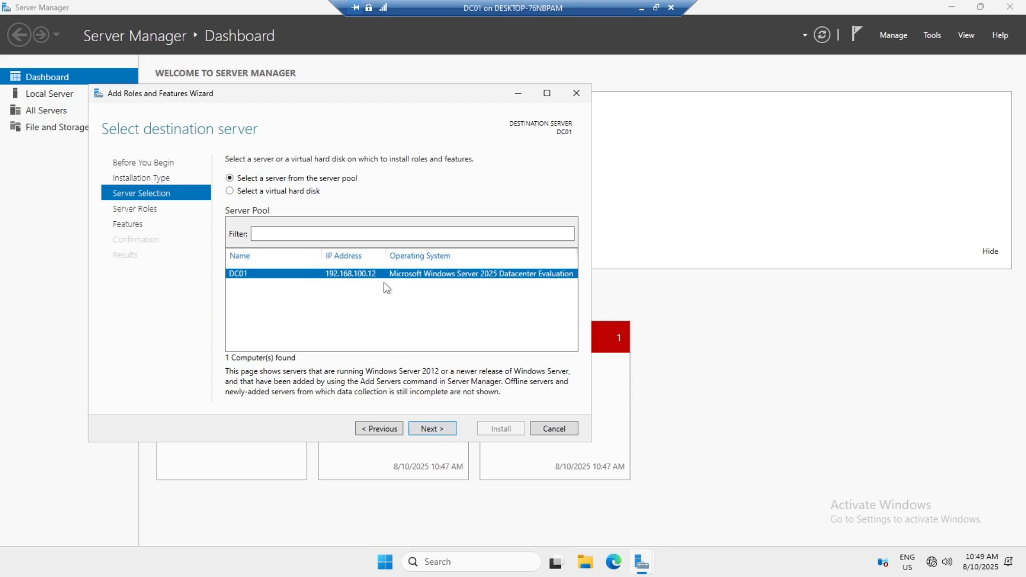
click(426, 423)
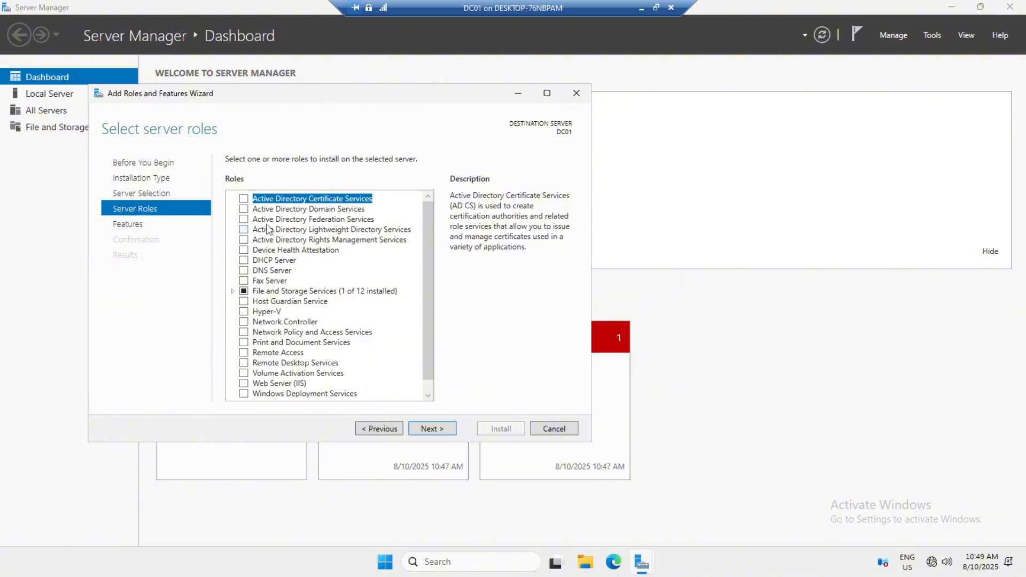
click(245, 209)
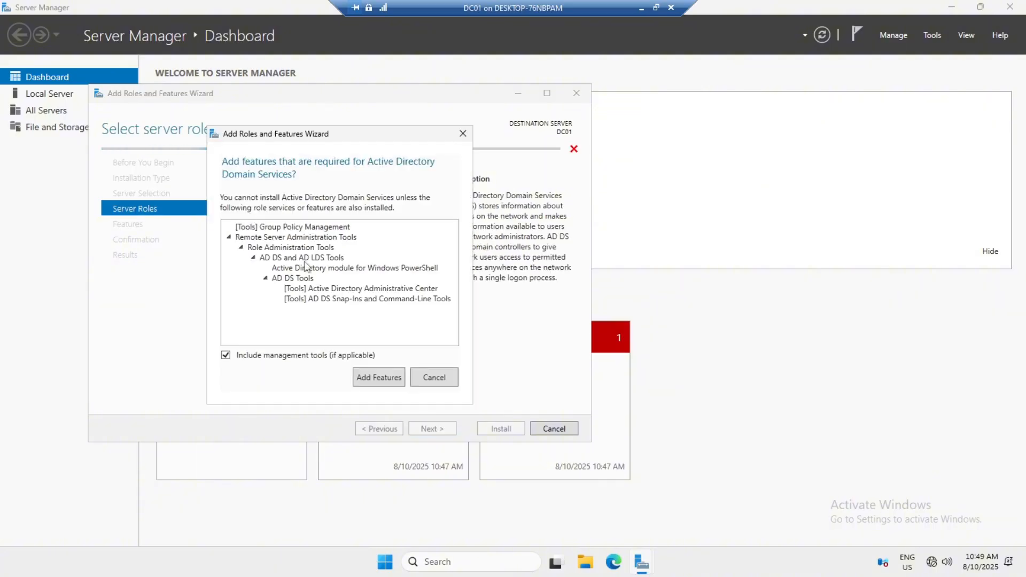
click(377, 377)
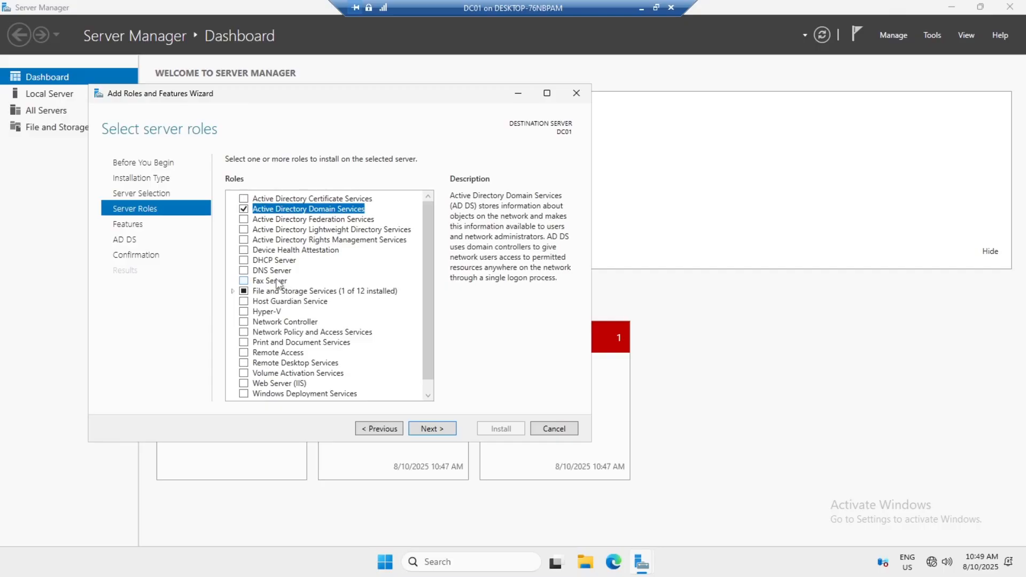
Step: Advance past the Features and AD DS pages to Confirm installation selections
scroll(277, 284, down, 1)
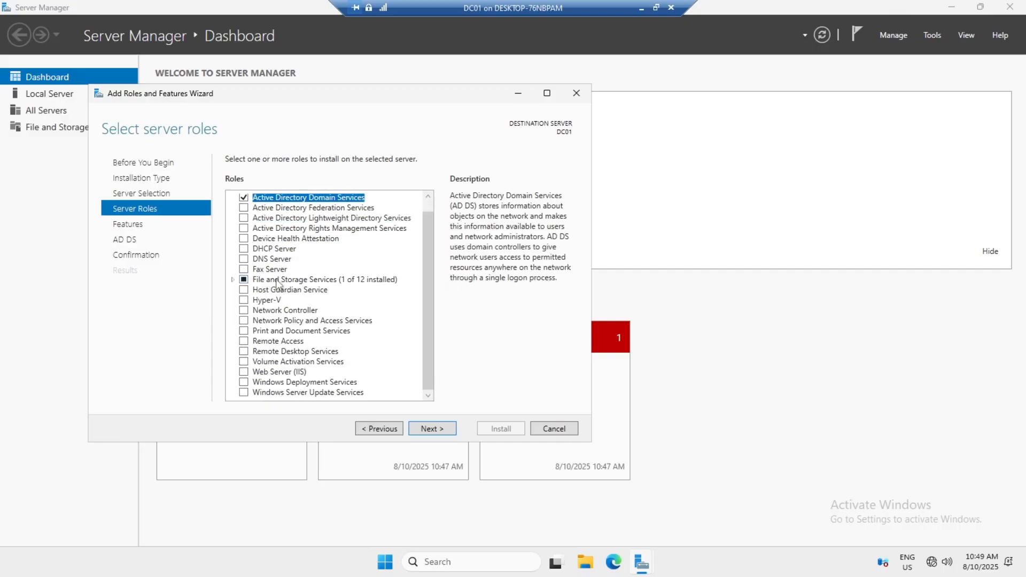
scroll(277, 283, up, 1)
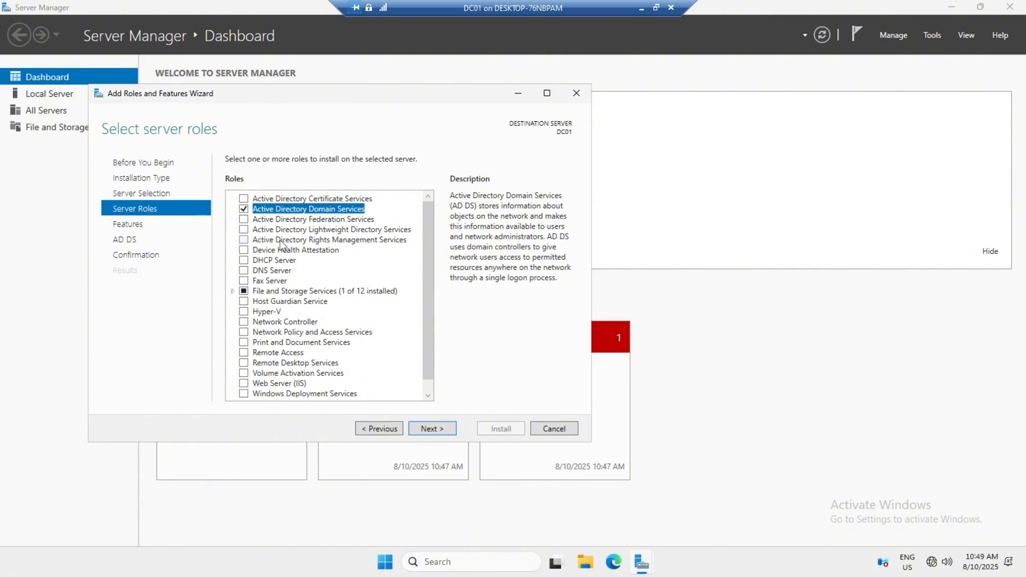
click(439, 430)
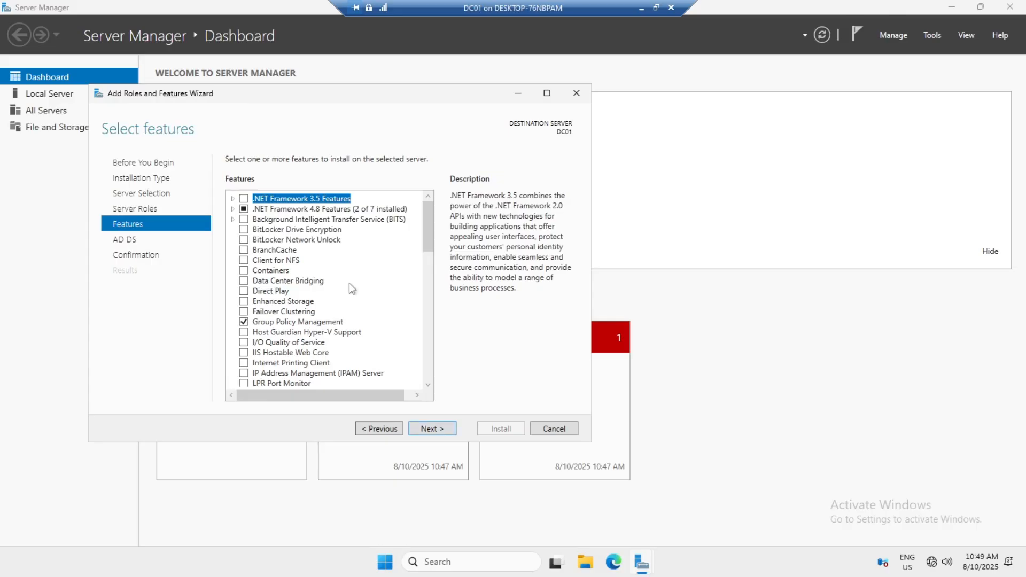
scroll(329, 317, down, 1)
scroll(330, 321, down, 4)
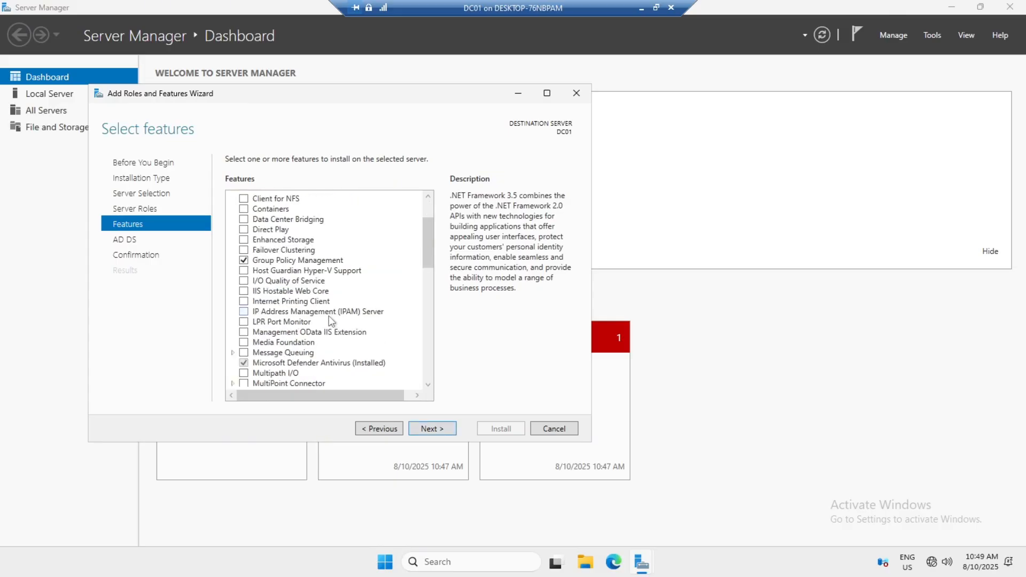
scroll(330, 319, down, 10)
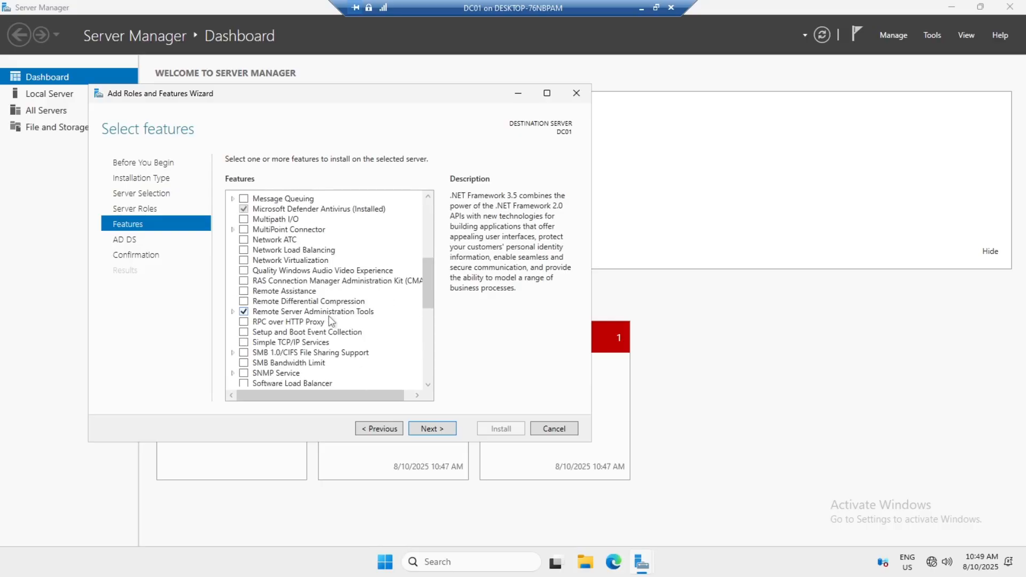
scroll(329, 320, down, 1)
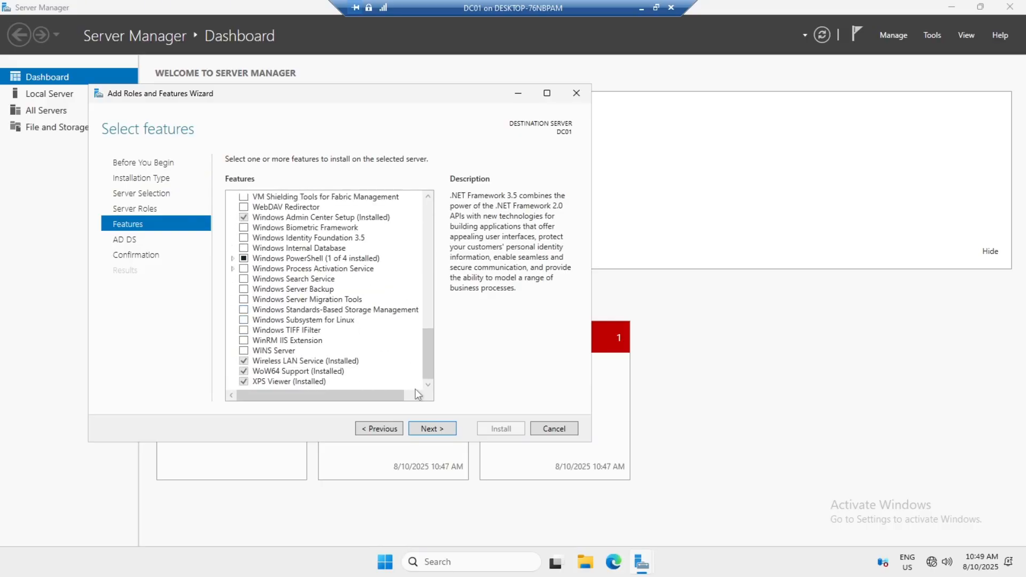
click(431, 437)
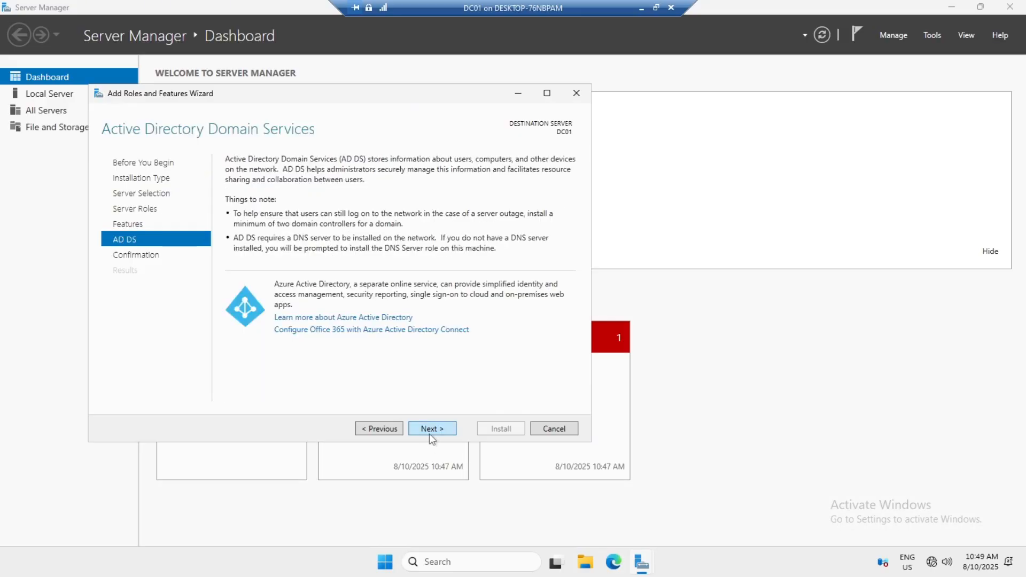
click(432, 429)
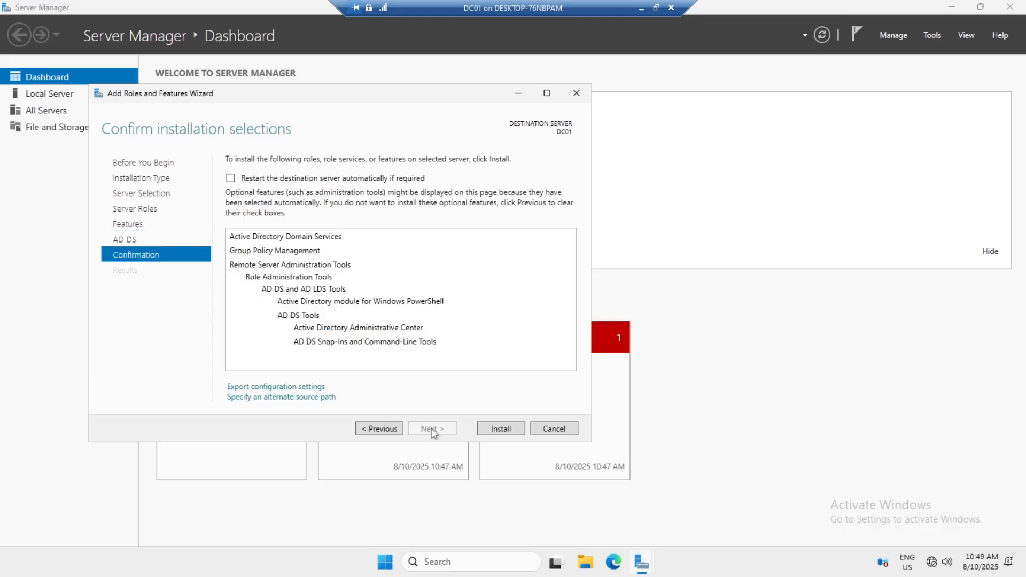
Step: Install AD DS on DC01 and close the wizard once installation succeeds
click(508, 428)
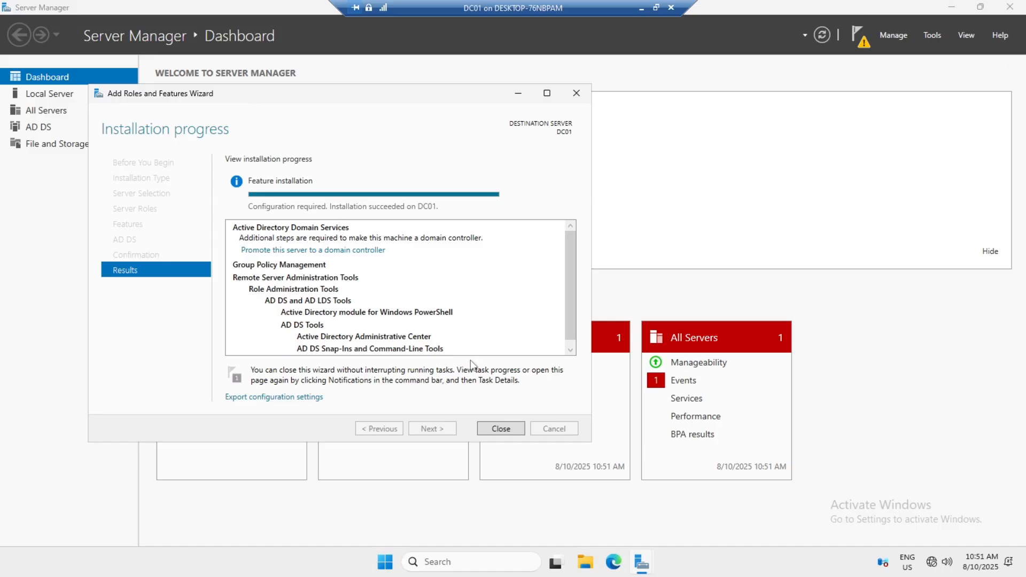
scroll(563, 320, down, 1)
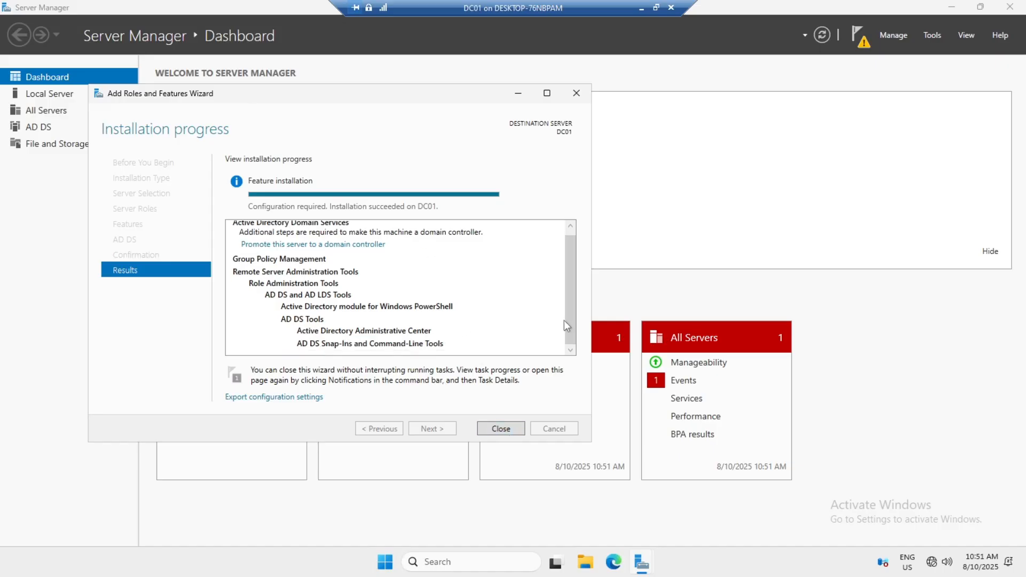
click(501, 428)
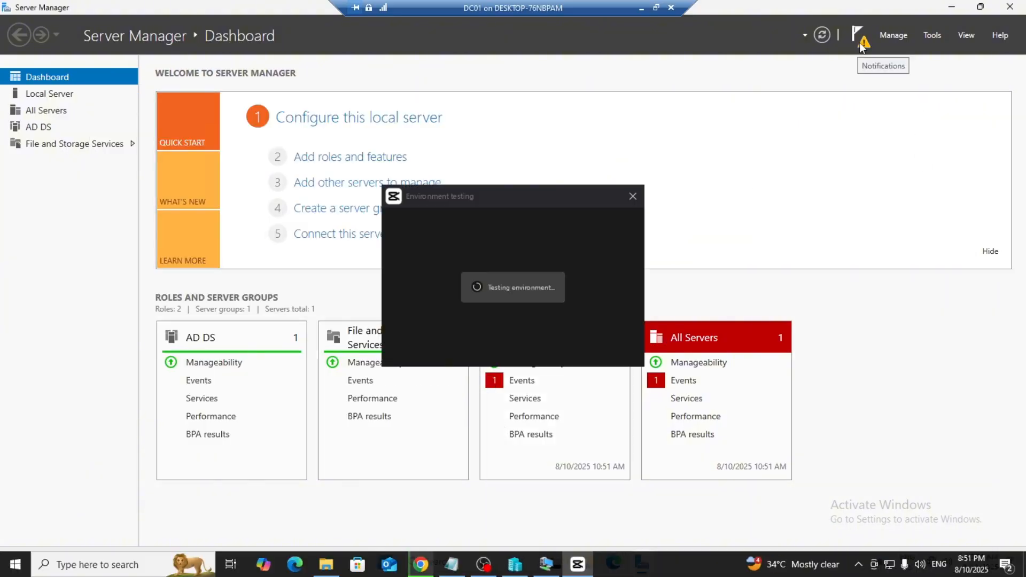
Step: Dismiss the pop-up and choose 'Promote this server to a domain controller' from notifications
click(633, 197)
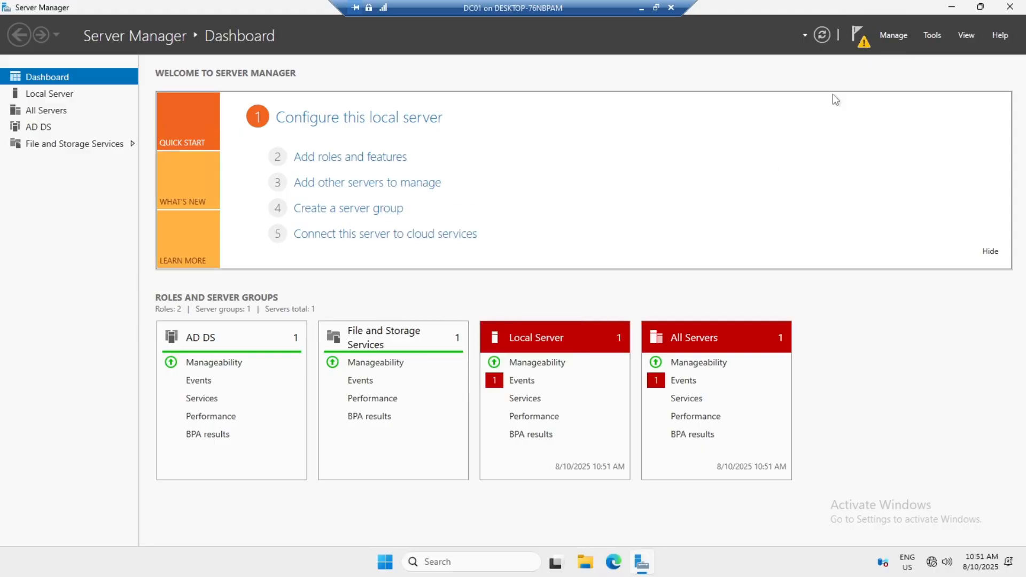
click(864, 45)
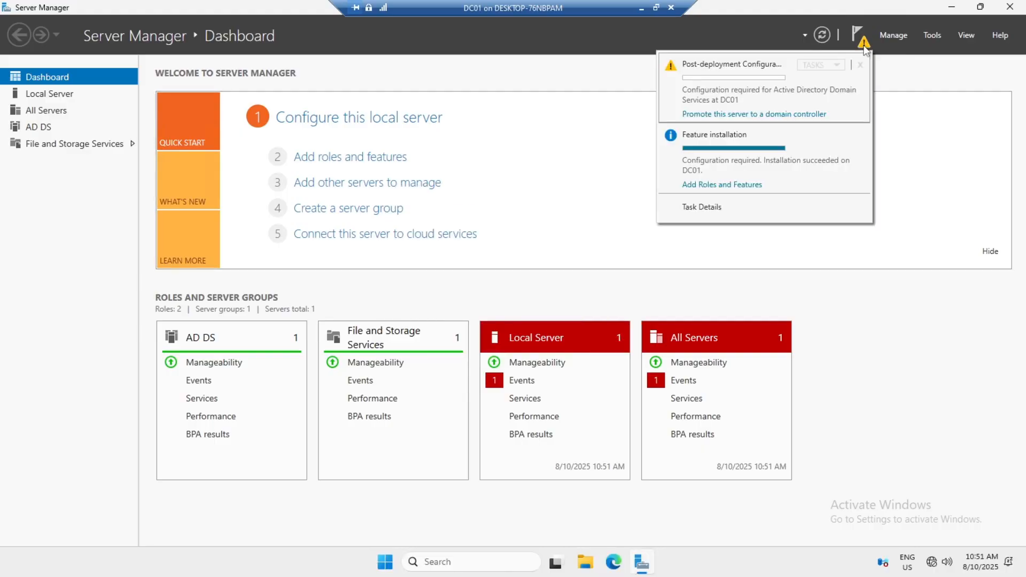
click(734, 114)
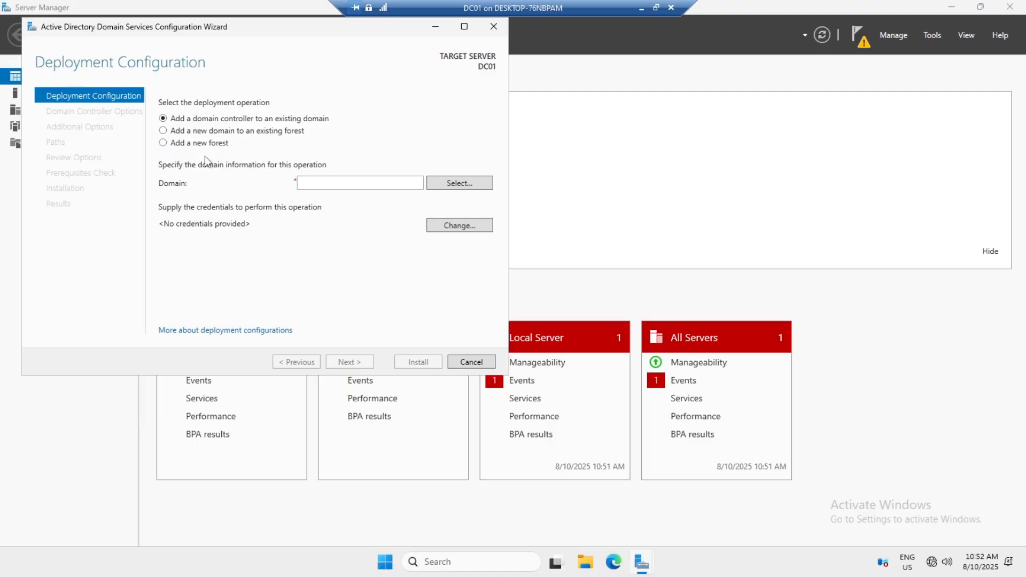
Step: Create a new forest with root domain Zubeir.com and continue to Domain Controller Options
click(194, 145)
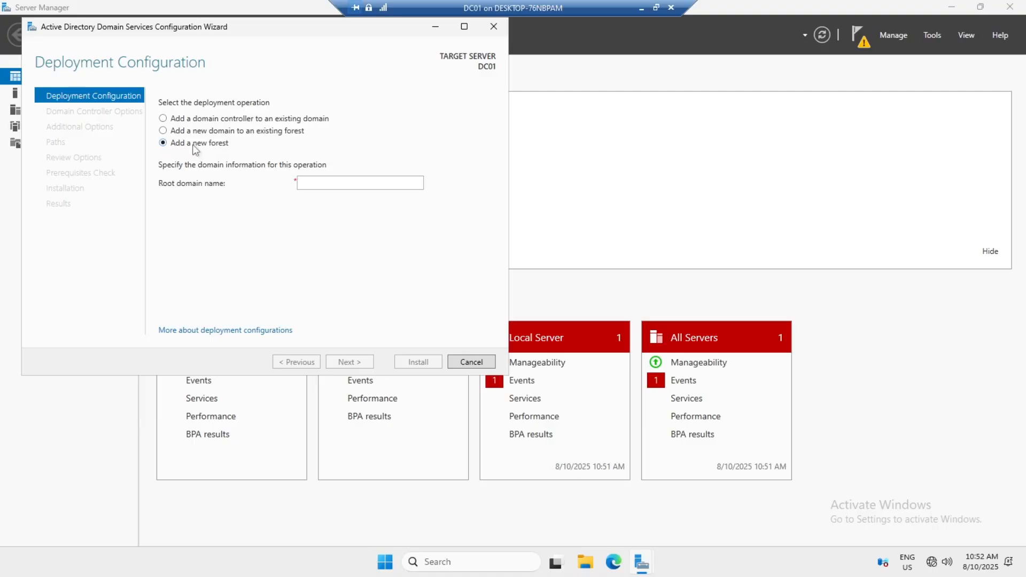
click(299, 183)
text(Z)
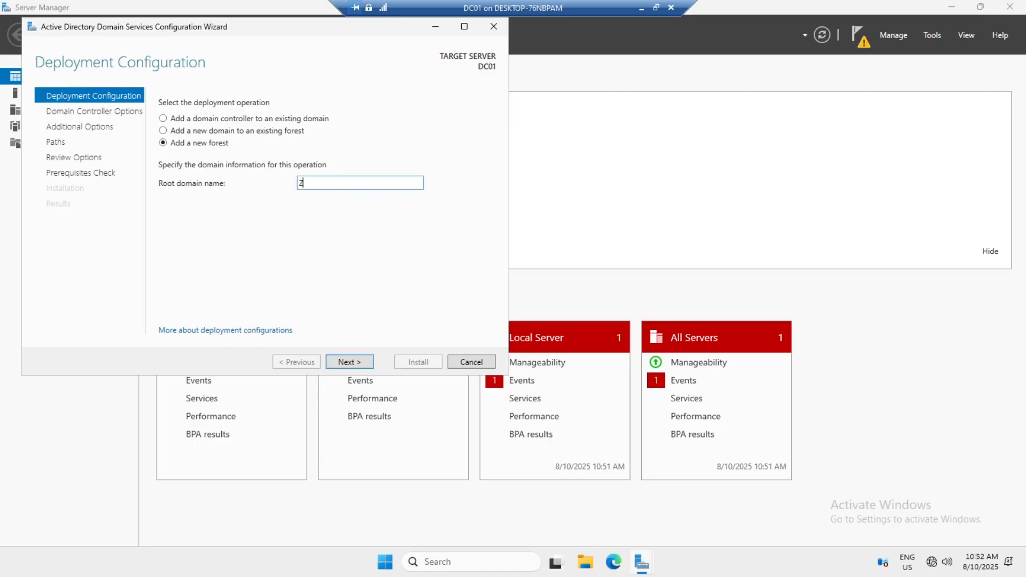
text(ubeir.com)
click(353, 362)
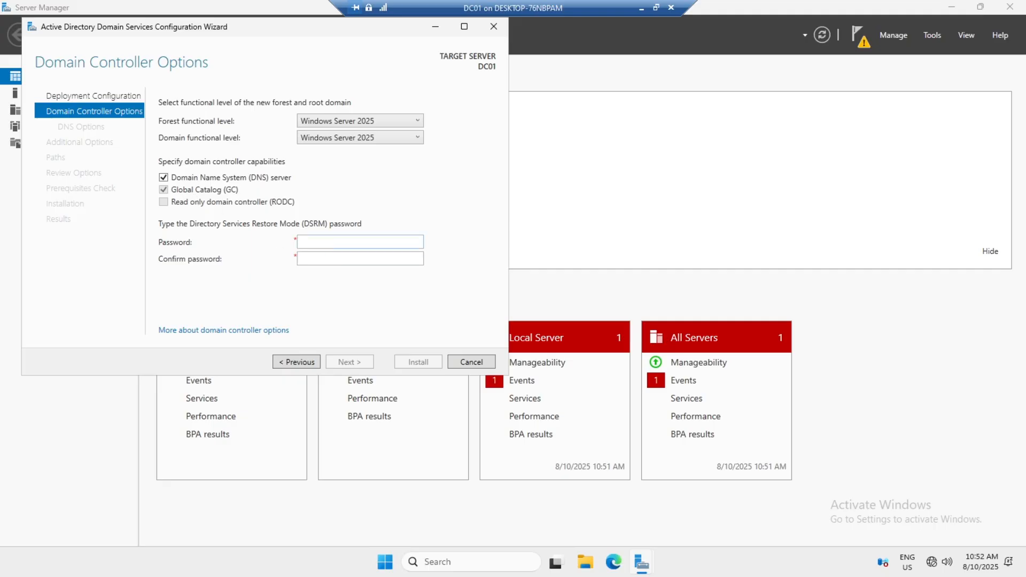
Step: Enter and confirm the Directory Services Restore Mode password, then continue to DNS Options
click(342, 242)
text(*********)
key(Tab)
text(*********)
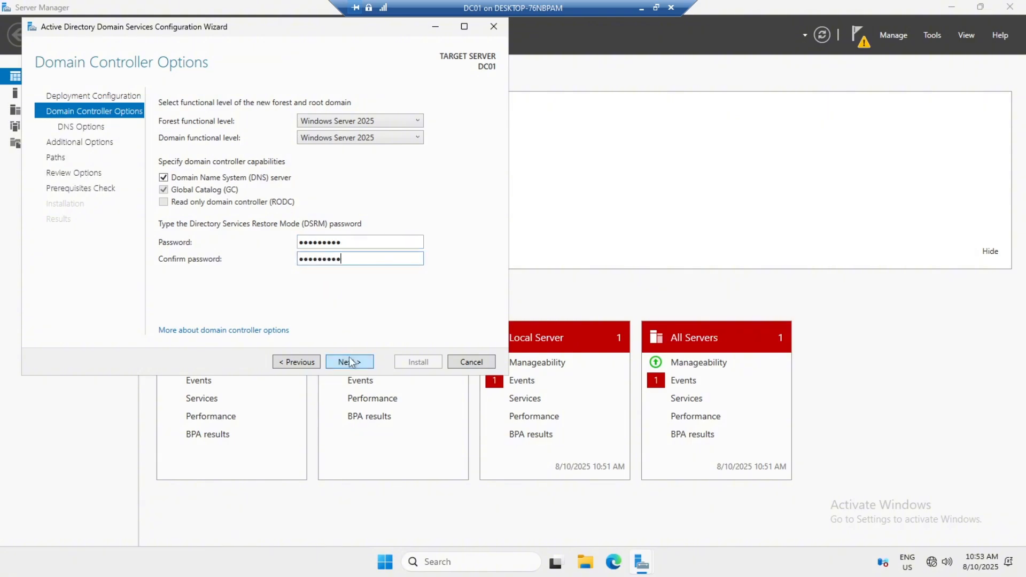
click(349, 358)
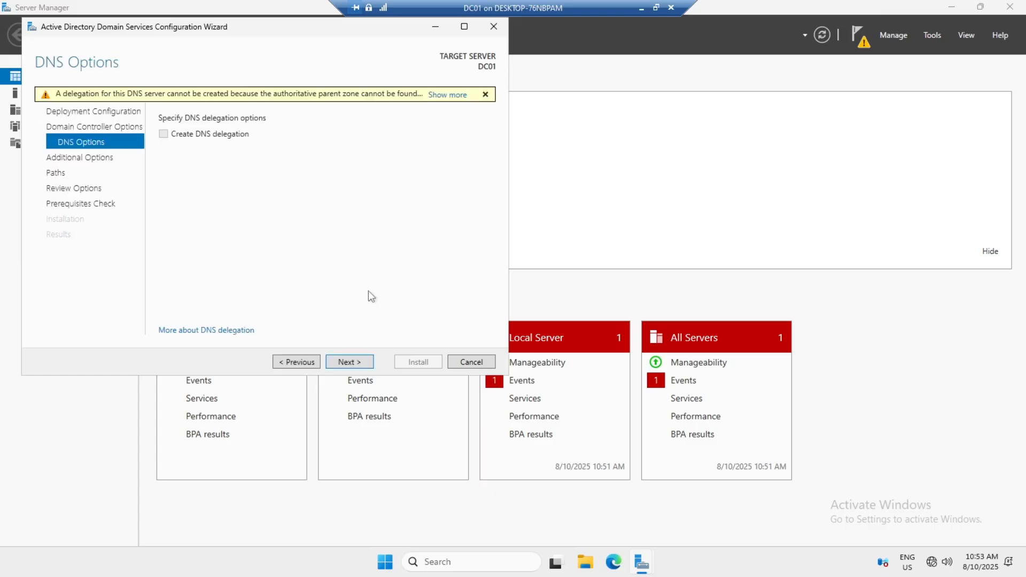
Step: Skip DNS delegation, accept NetBIOS name ZUBEIR, and keep the default C:\WINDOWS\NTDS and SYSVOL paths
click(343, 365)
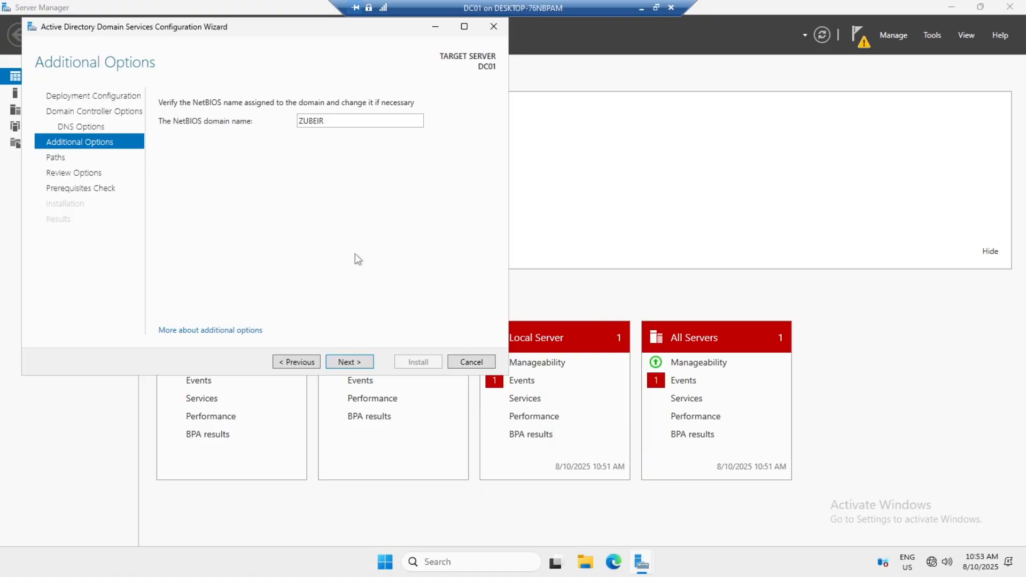
click(348, 362)
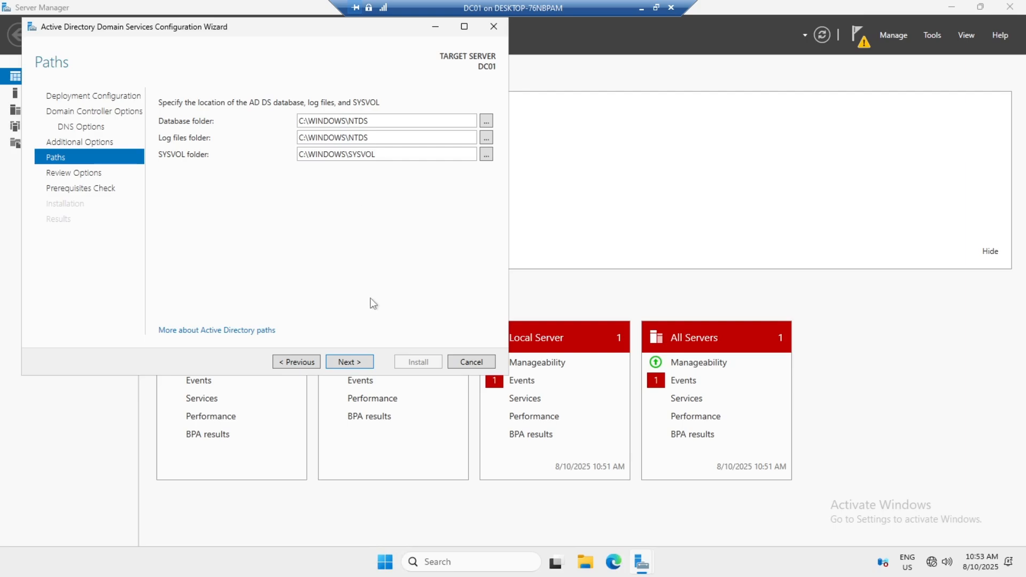
click(353, 362)
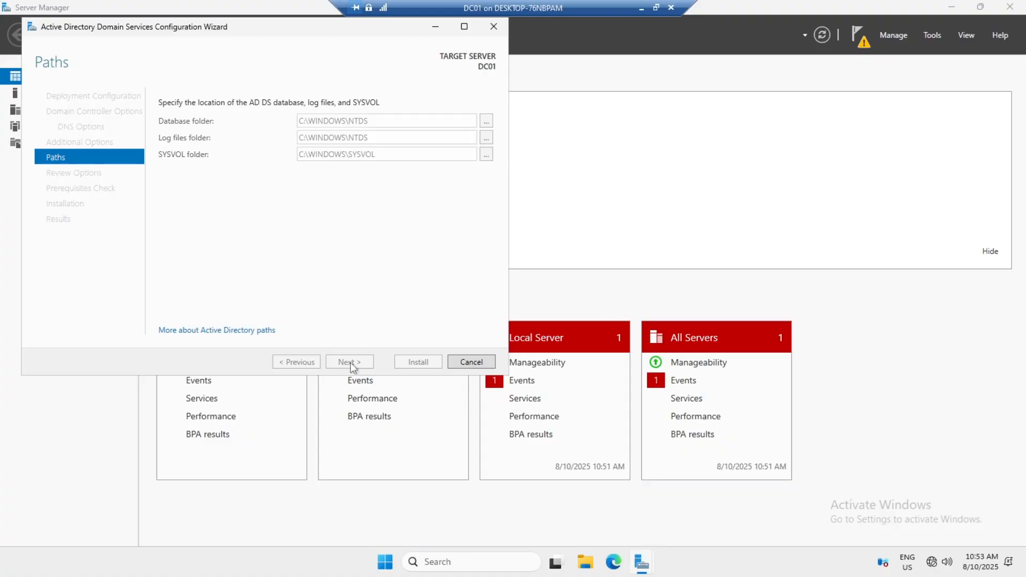
scroll(326, 189, down, 3)
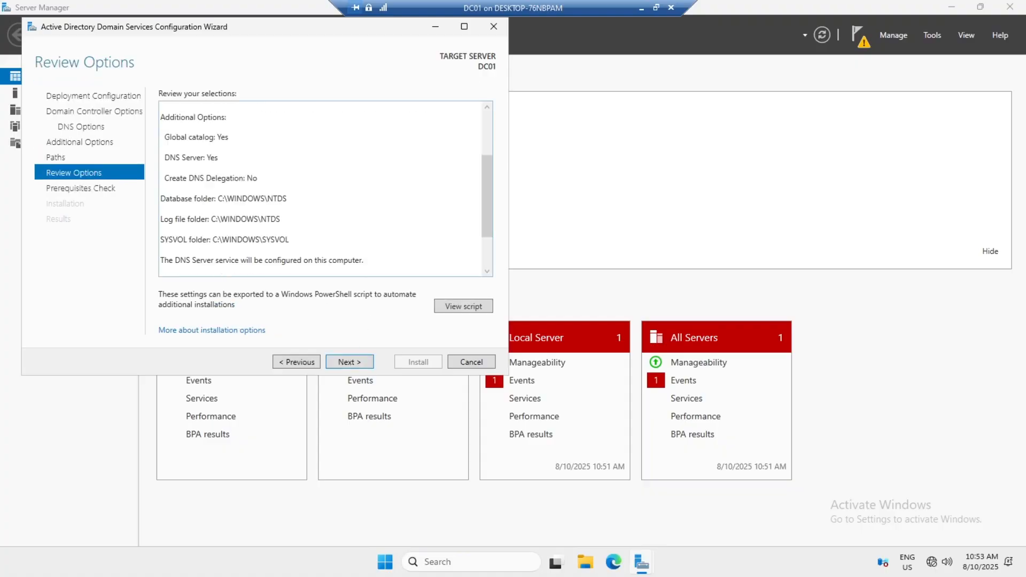
scroll(326, 190, up, 2)
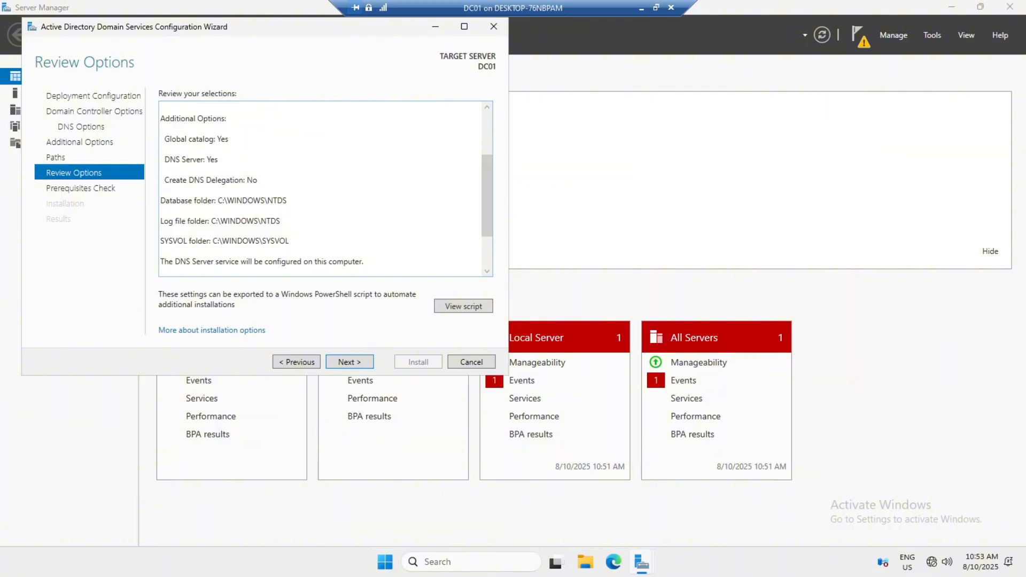
scroll(326, 190, down, 1)
scroll(326, 190, down, 1)
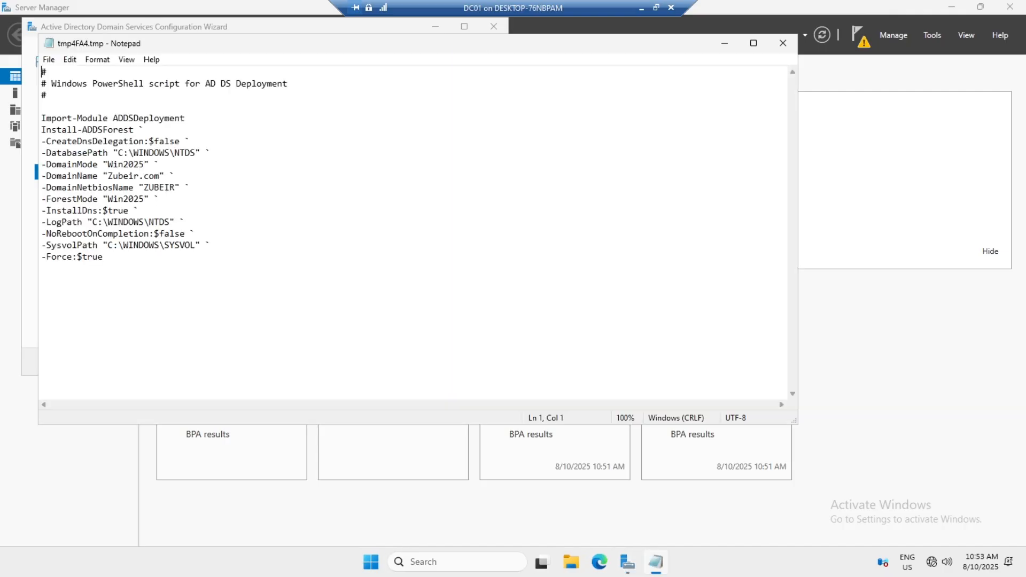
drag(110, 270, 42, 107)
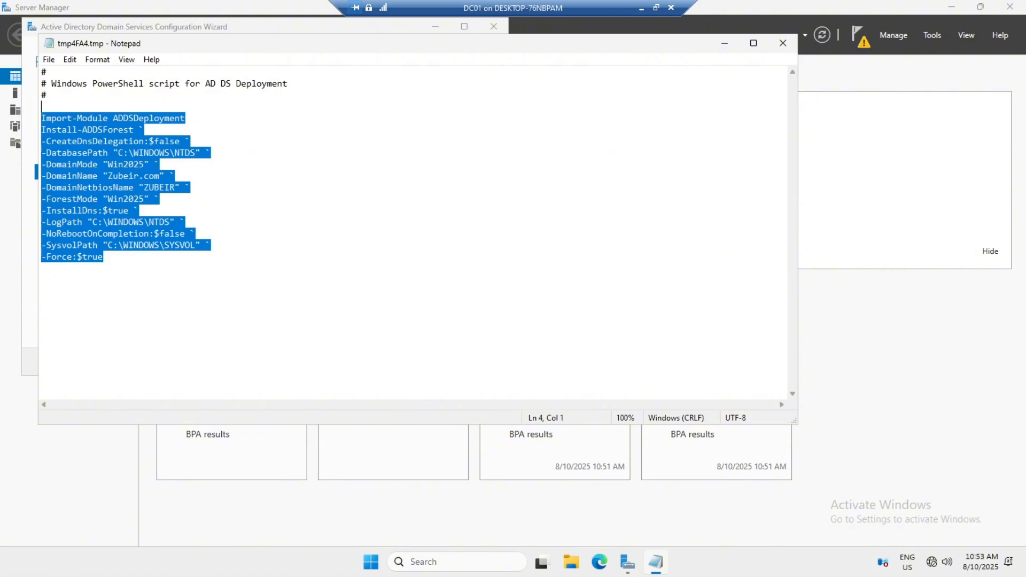
click(783, 42)
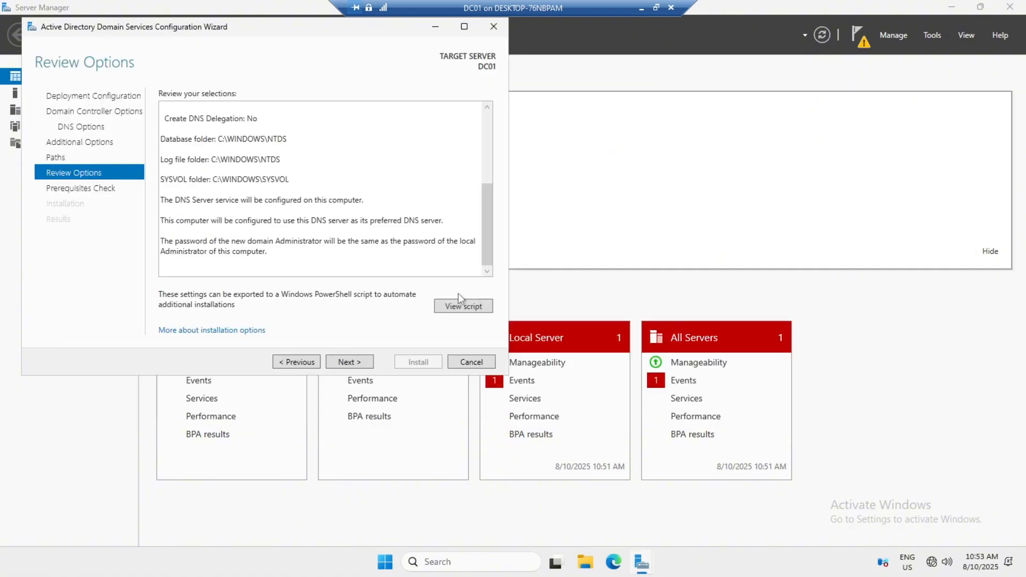
Step: Run the prerequisites check and start the AD DS installation to promote DC01
click(360, 363)
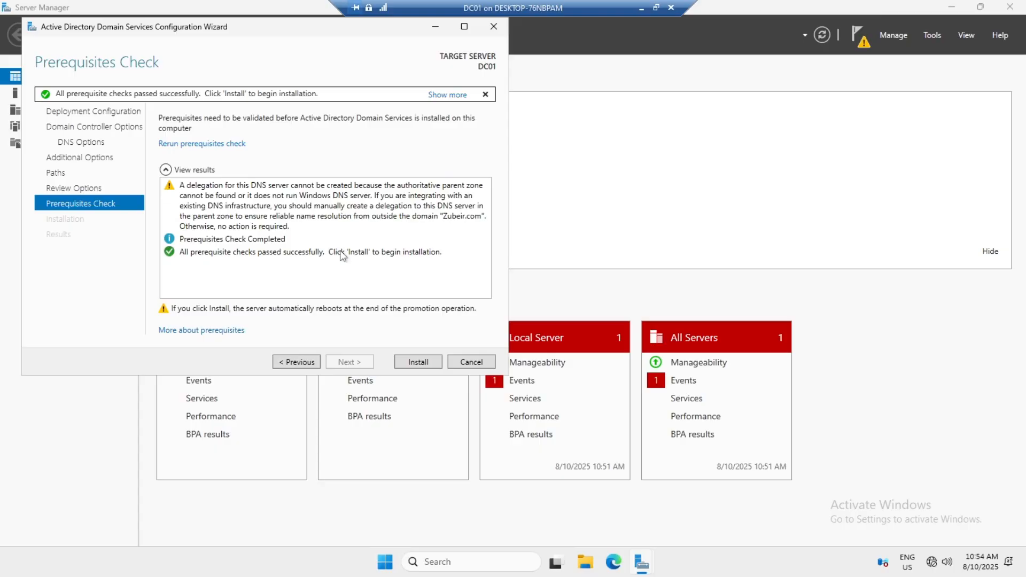
click(421, 361)
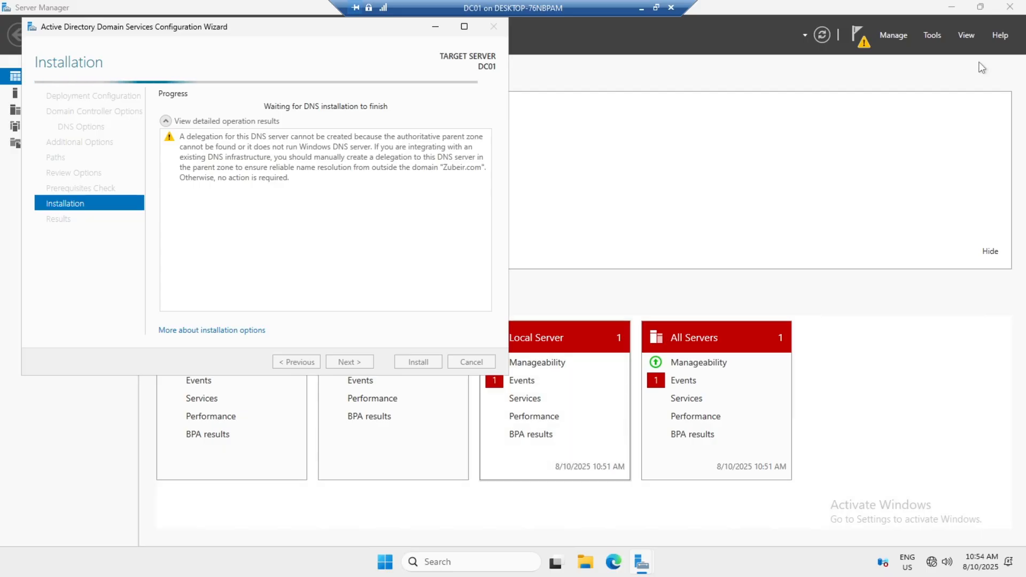
Step: Highlight the promotion, new forest and verification topic lines in Notepad, then return to DC01
click(638, 9)
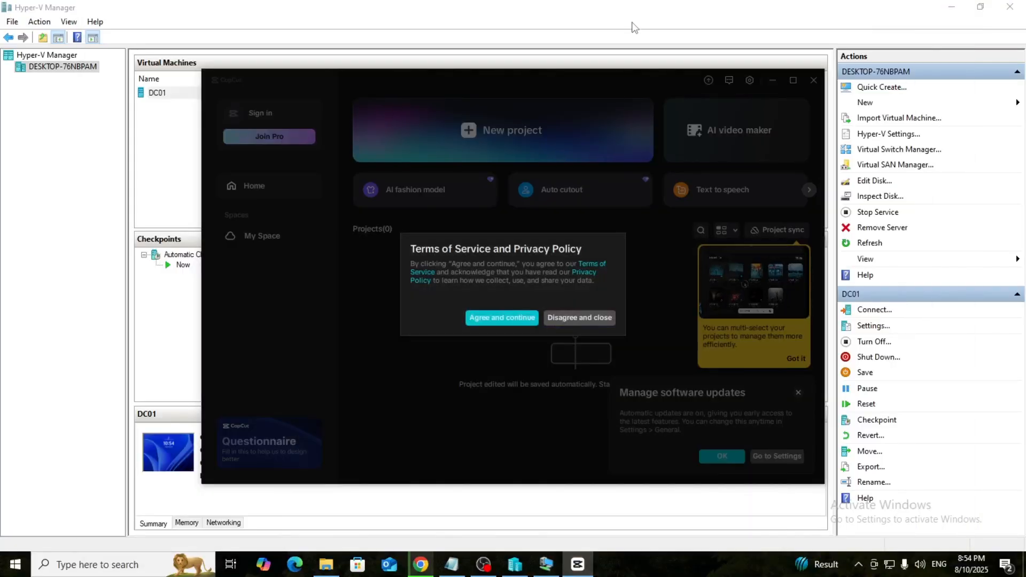
click(452, 564)
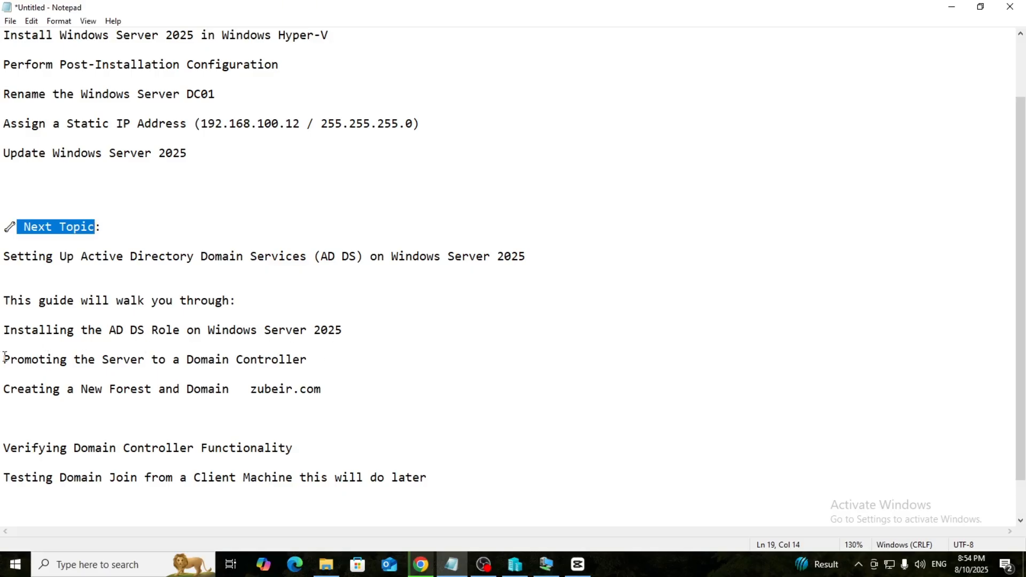
drag(4, 356, 337, 357)
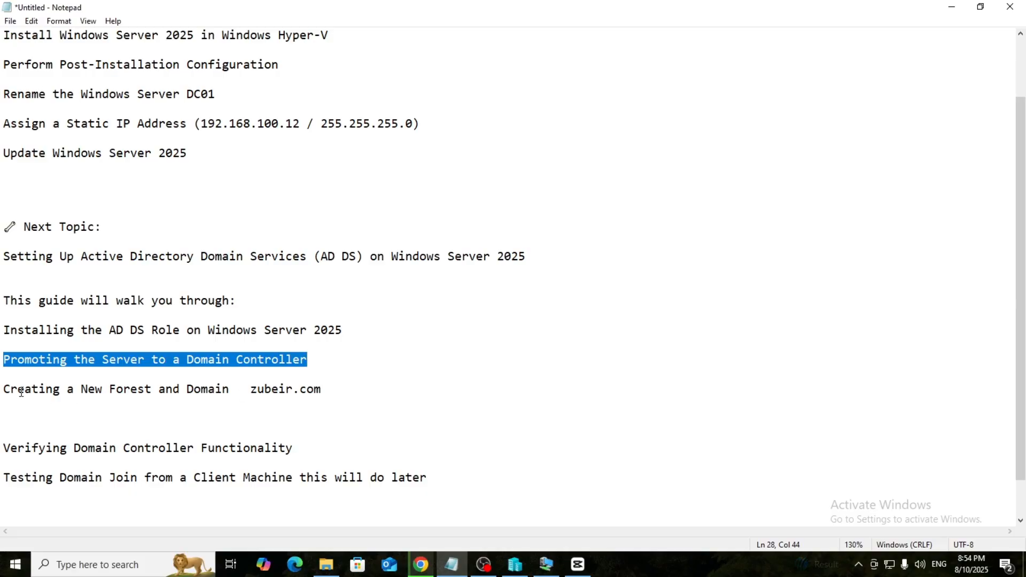
drag(4, 389, 202, 400)
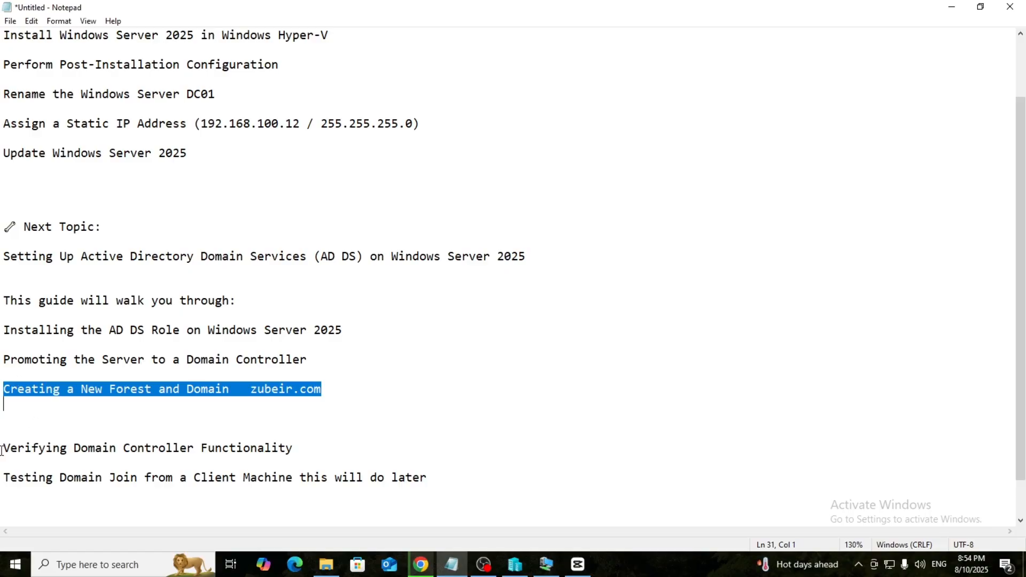
drag(2, 449, 249, 462)
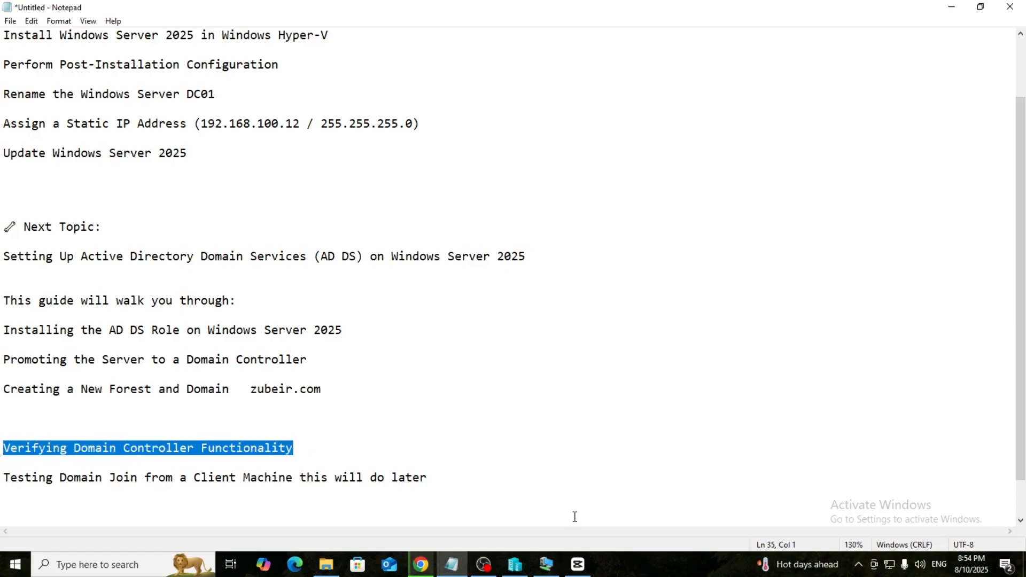
mouse_move(548, 564)
click(552, 542)
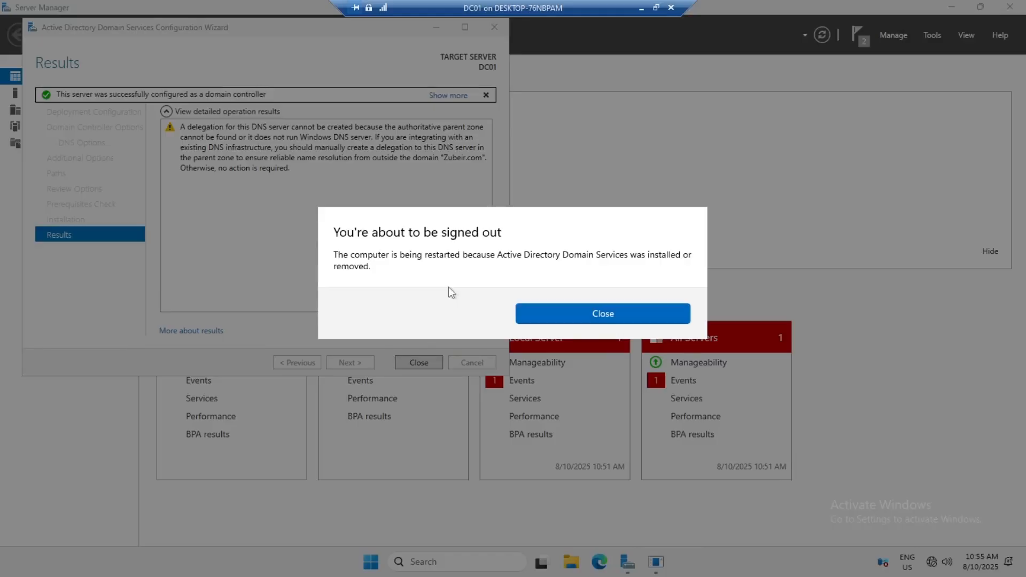
Step: Close the sign-out notice and the AD DS wizard Results page so DC01 restarts
click(568, 319)
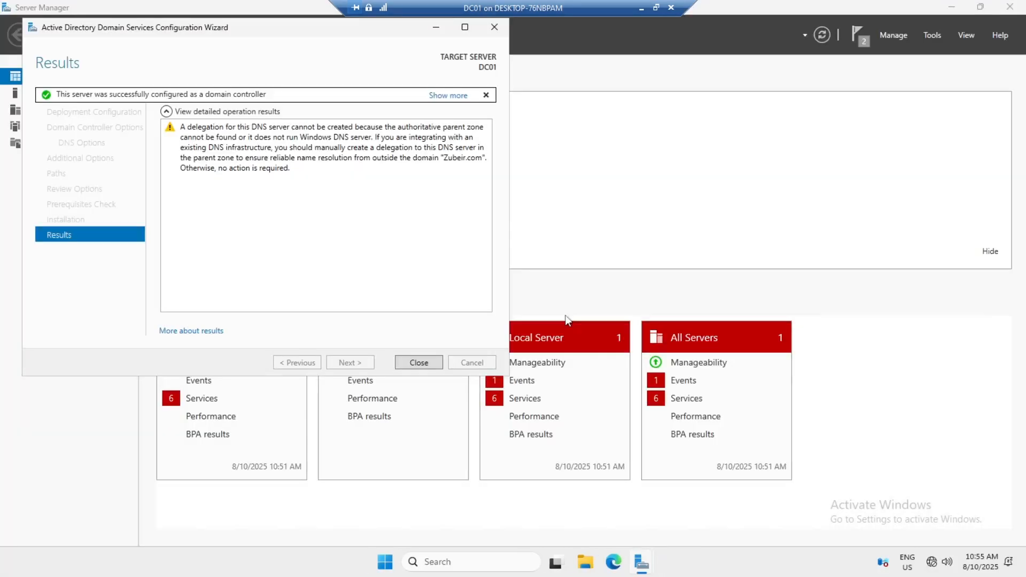
click(420, 363)
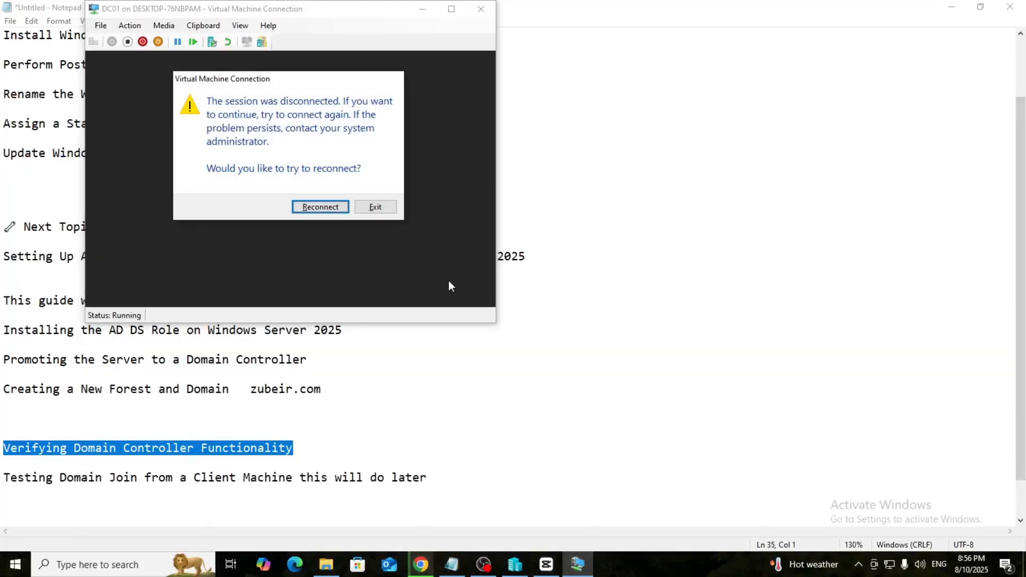
Step: Reconnect to DC01, reposition the connection window, and switch the session to full screen
click(316, 207)
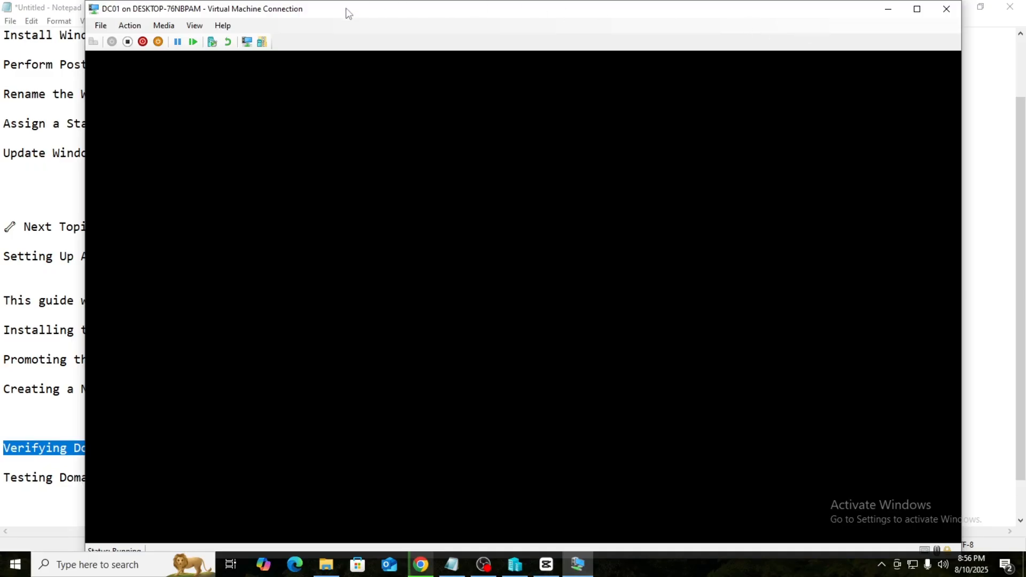
drag(349, 13, 550, 50)
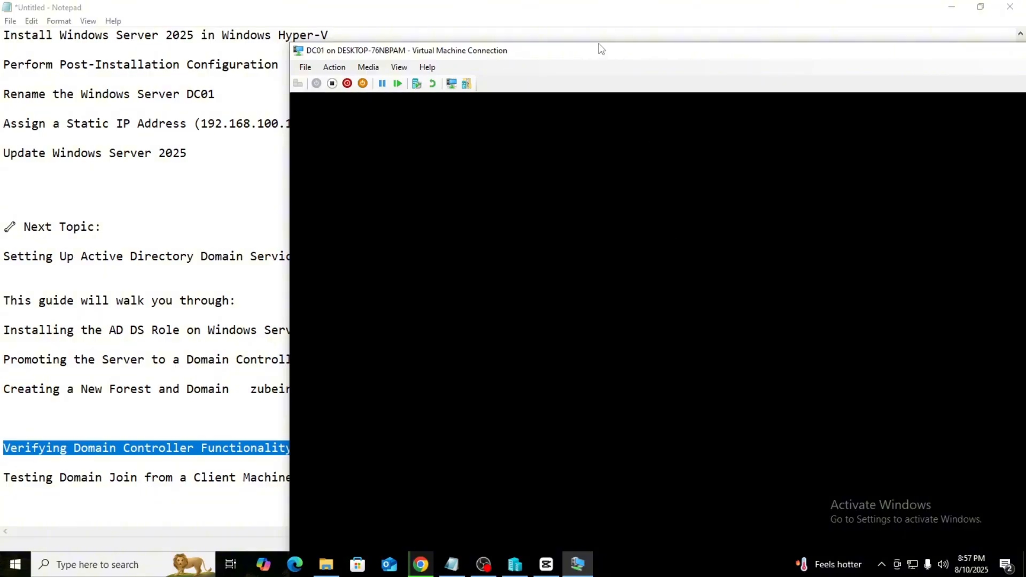
drag(599, 47, 377, 12)
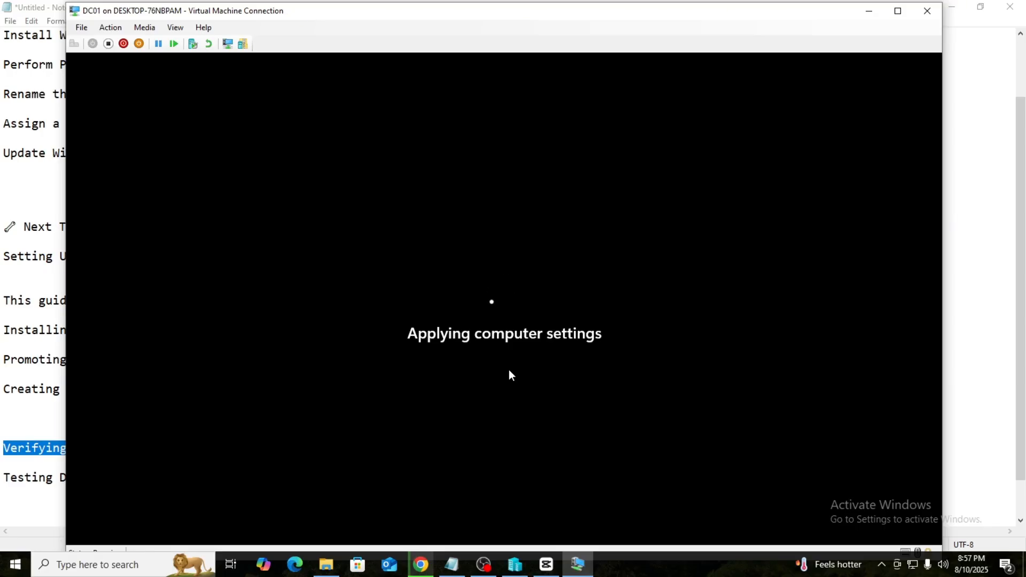
key(ctrl+alt+Break)
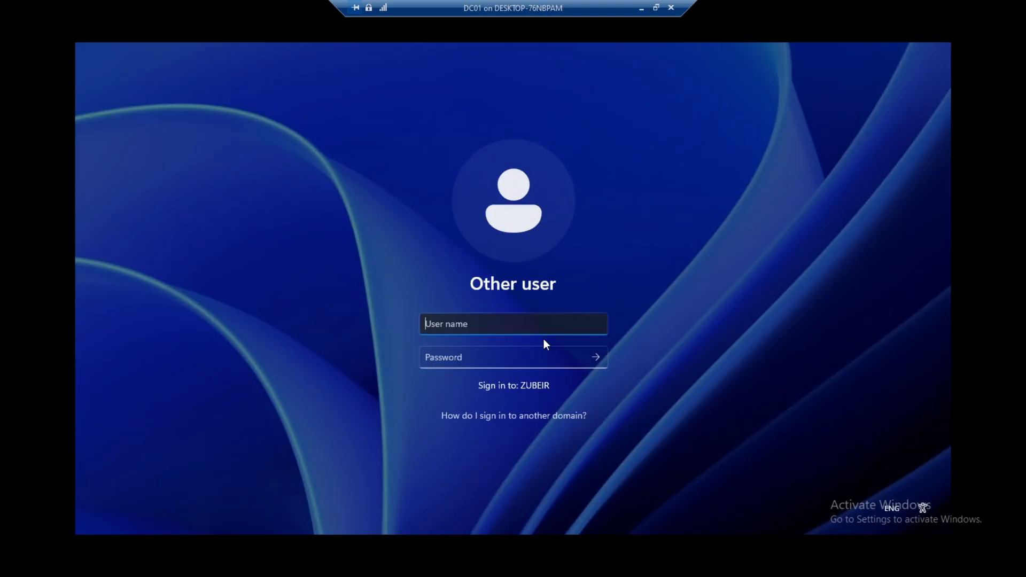
Step: Sign in to the ZUBEIR domain as Administrator with the account password
click(521, 418)
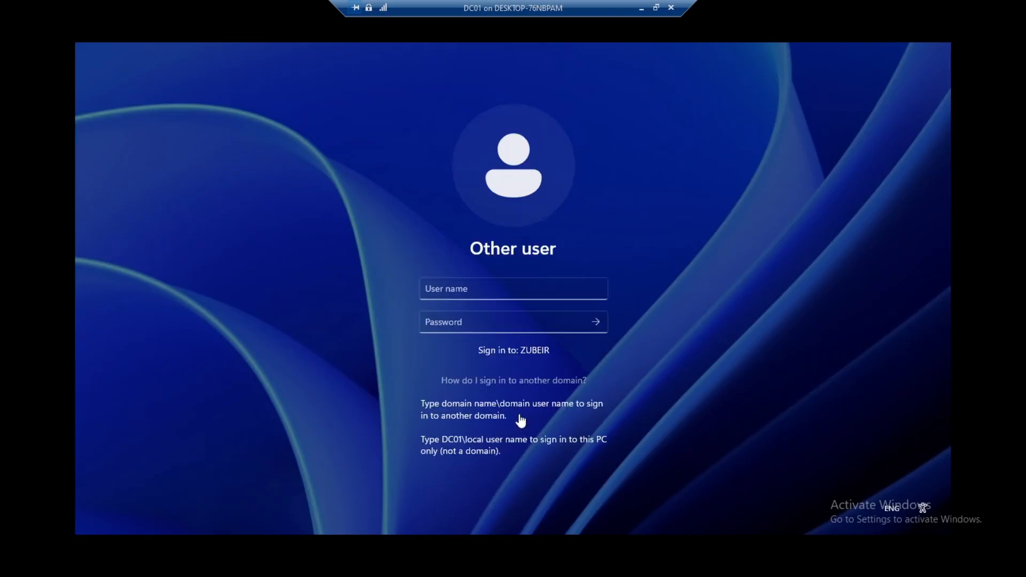
click(454, 290)
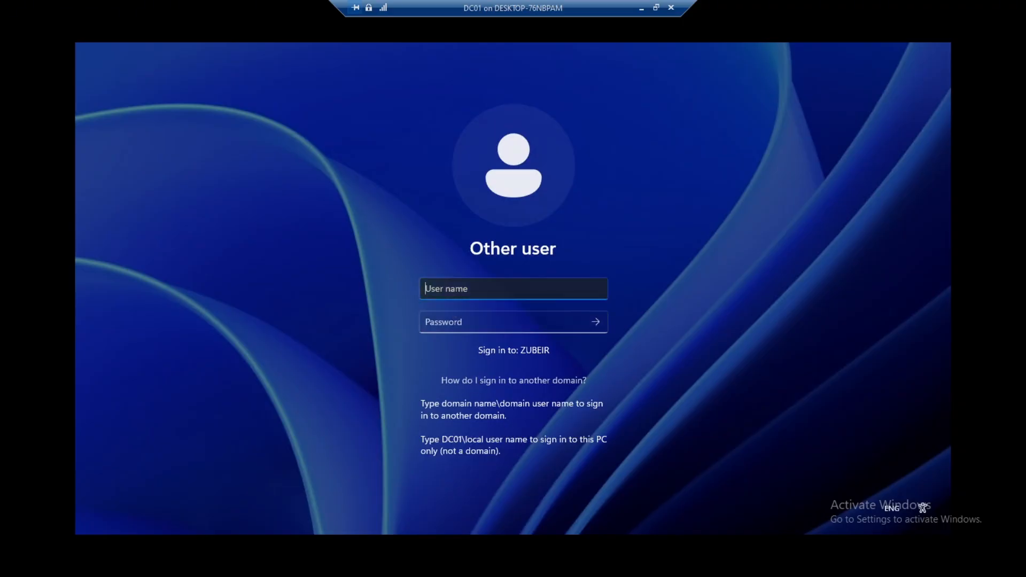
text(Administrator)
click(502, 322)
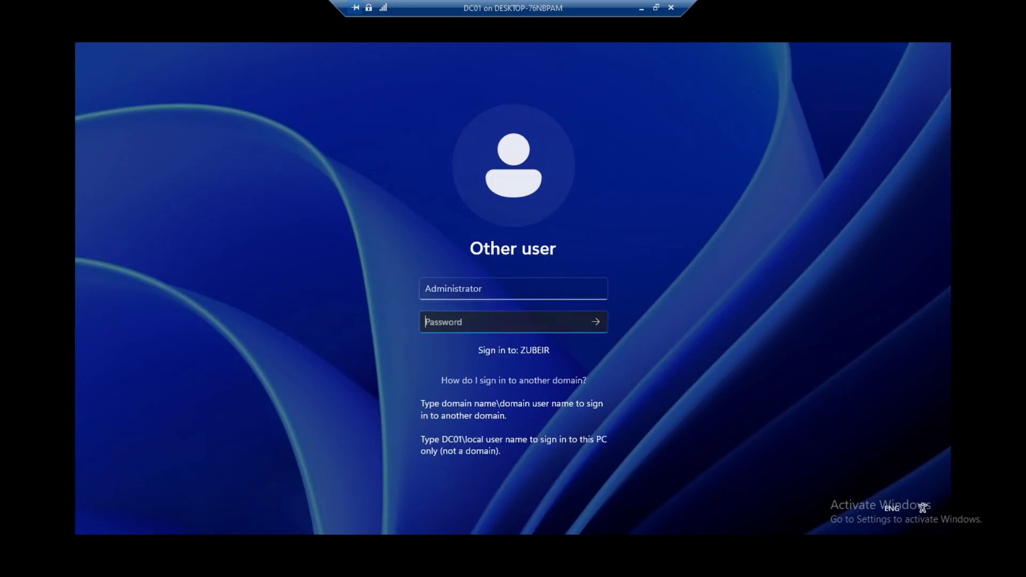
text(P@ssw0rd123456)
key(Return)
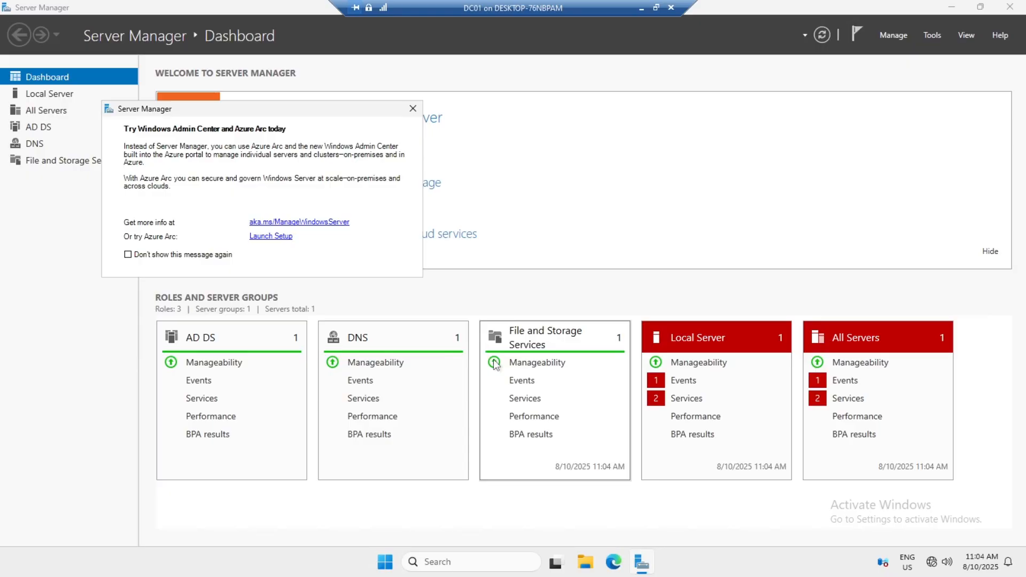
Step: Close the Try Windows Admin Center pop-up and open the Tools menu
click(413, 109)
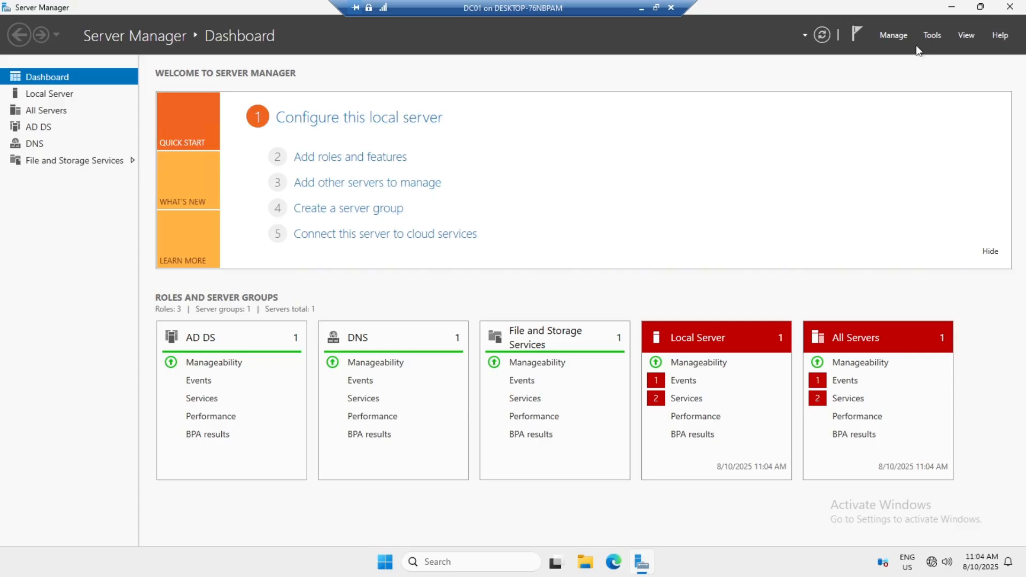
click(932, 36)
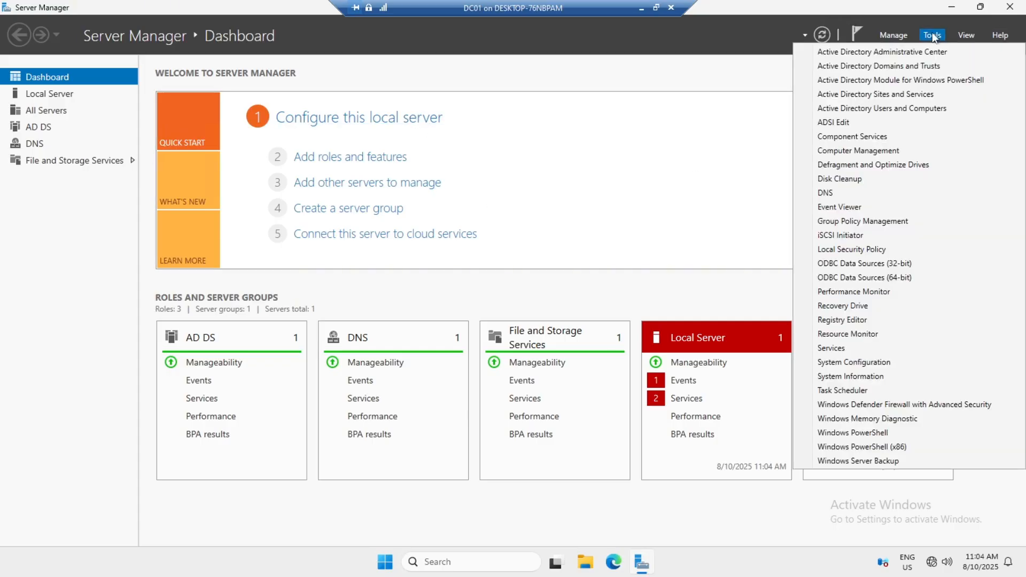
Step: Launch Active Directory Users and Computers and show the Zubeir.com Users container
click(926, 109)
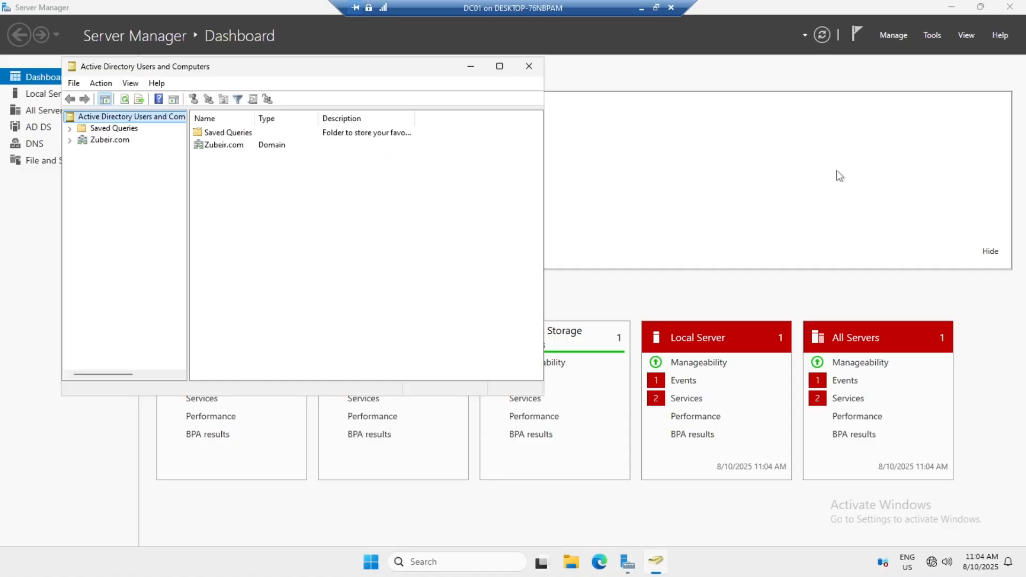
click(70, 140)
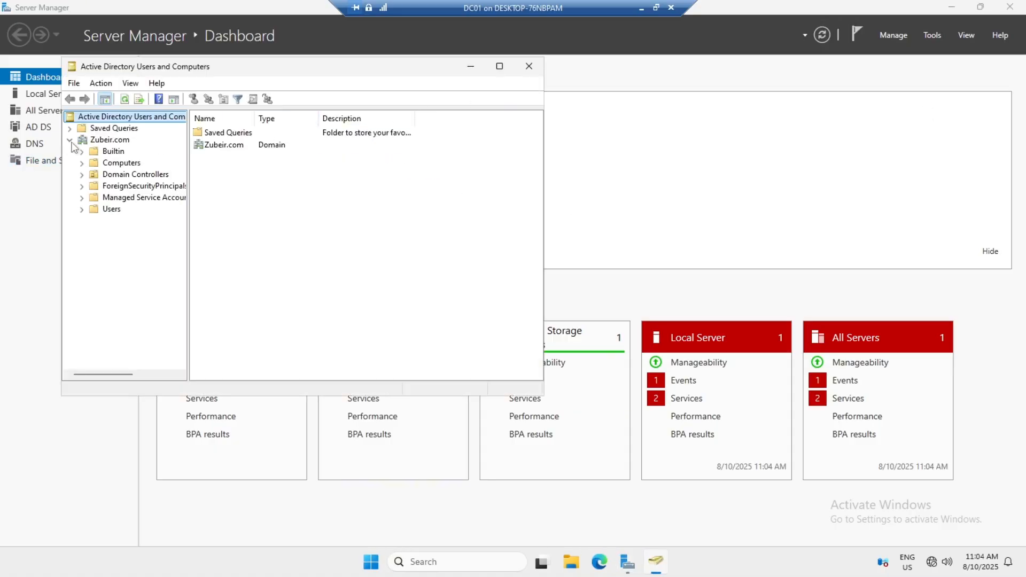
click(82, 210)
click(101, 211)
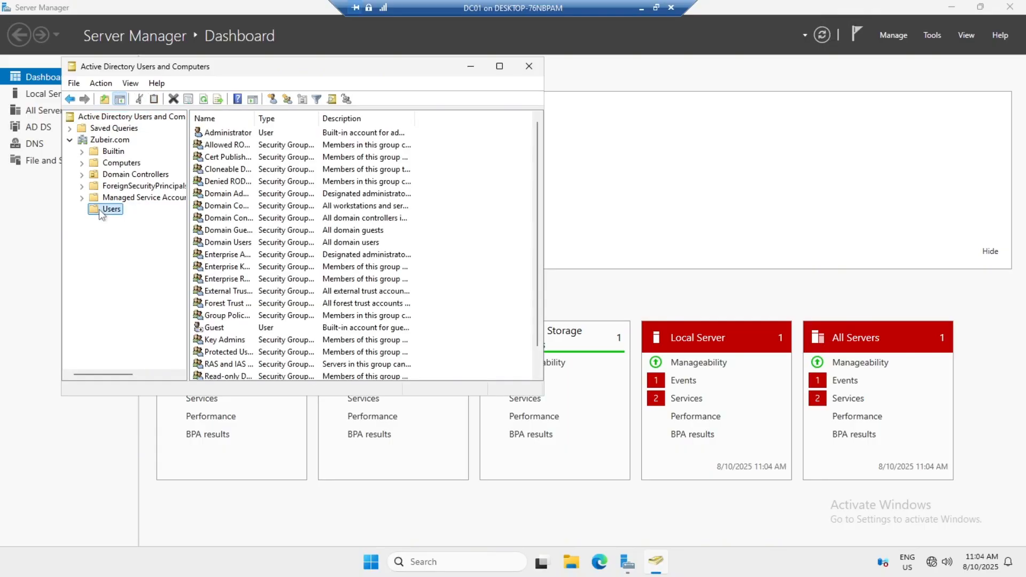
scroll(297, 267, down, 1)
scroll(297, 267, up, 1)
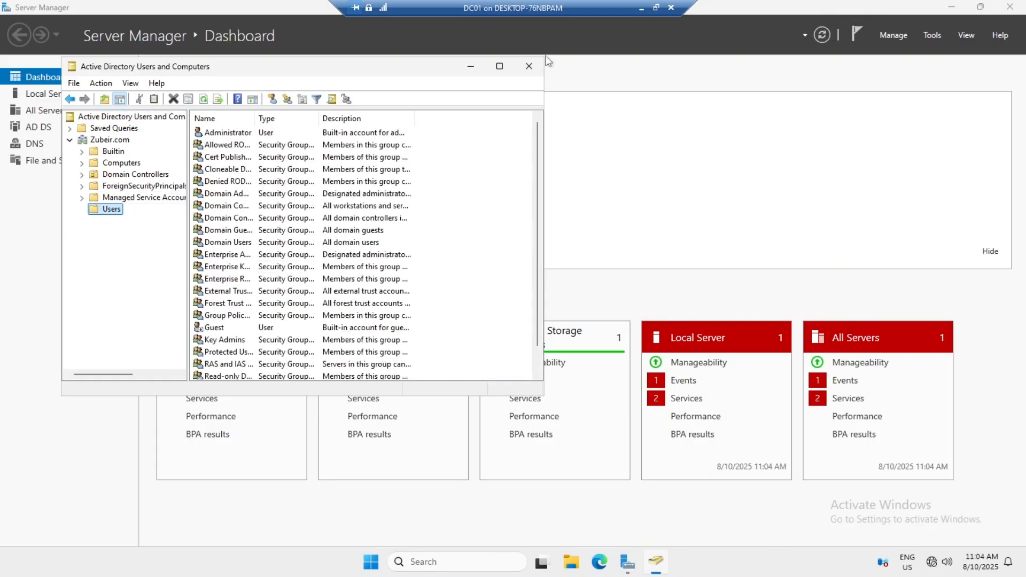
Step: Maximise the window, widen the Name and Type columns, and check Computers before returning to Users
click(500, 66)
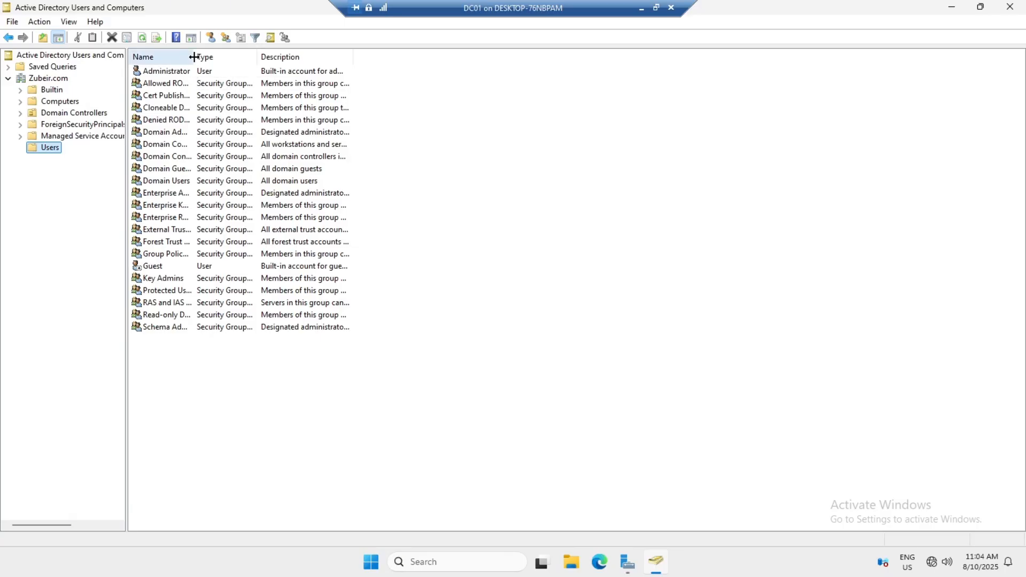
drag(193, 57, 279, 56)
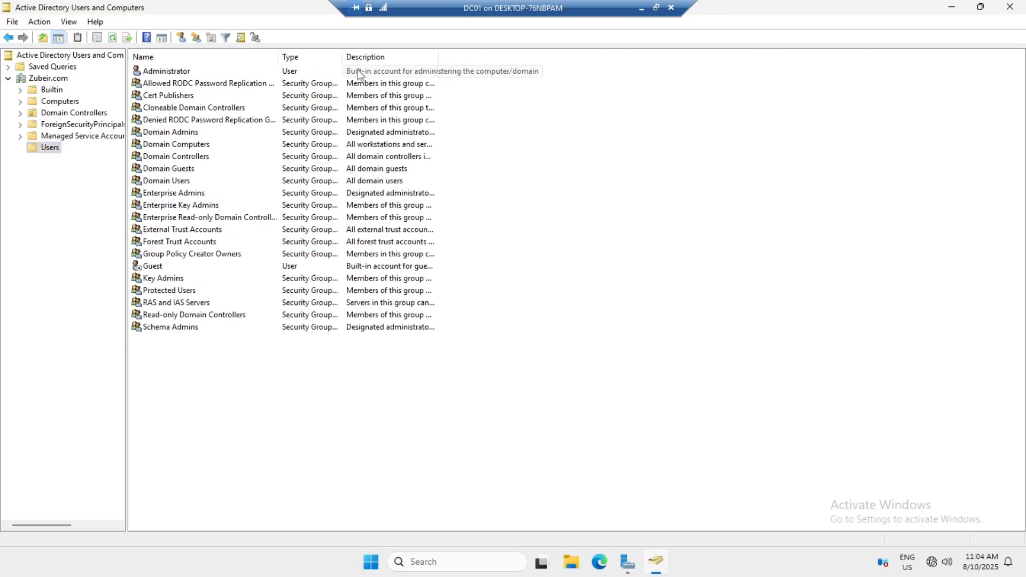
drag(342, 57, 401, 49)
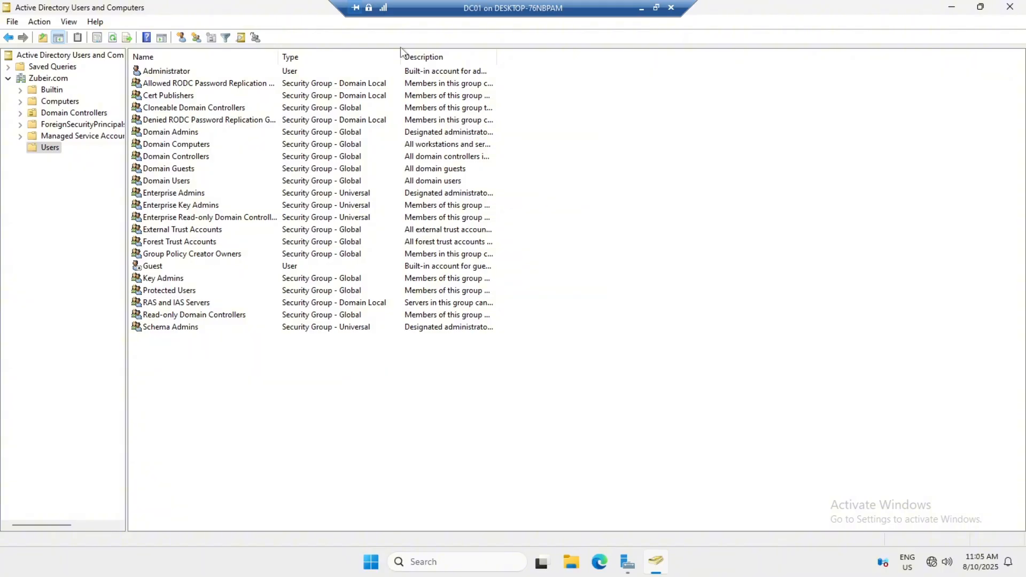
click(20, 101)
click(42, 101)
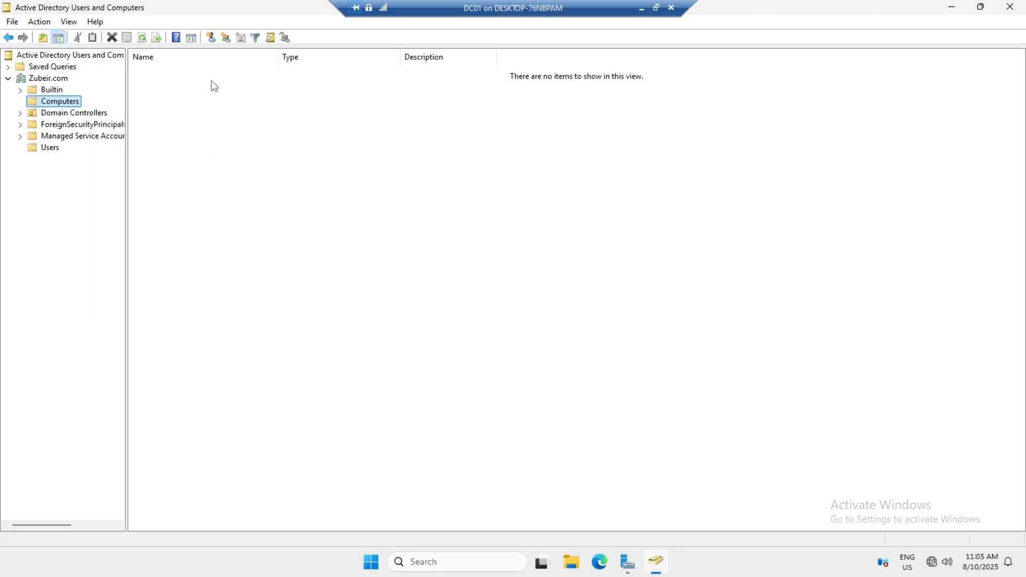
click(54, 150)
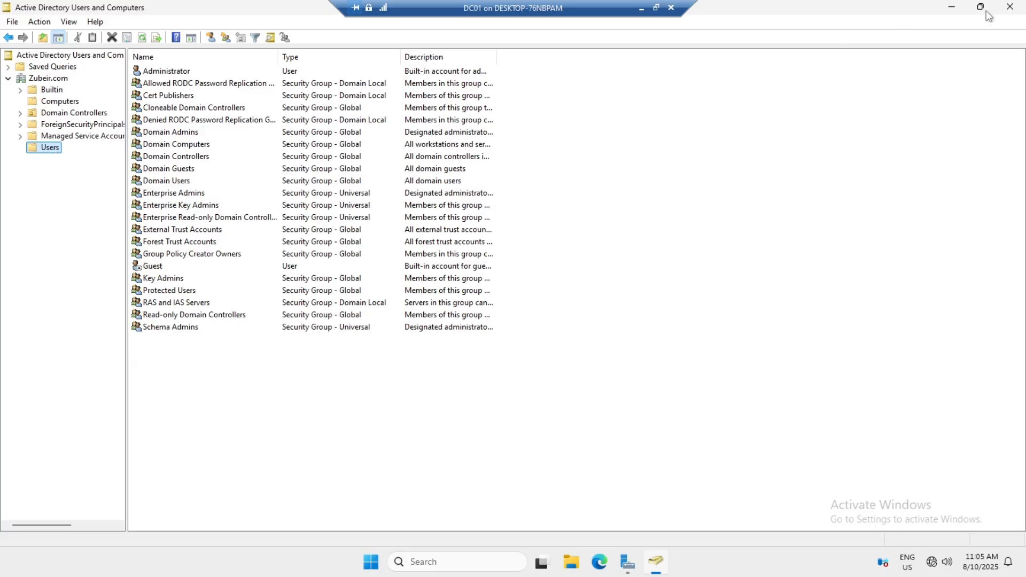
Step: Close ADUC and view the Local Server page before returning to the Dashboard
click(1009, 7)
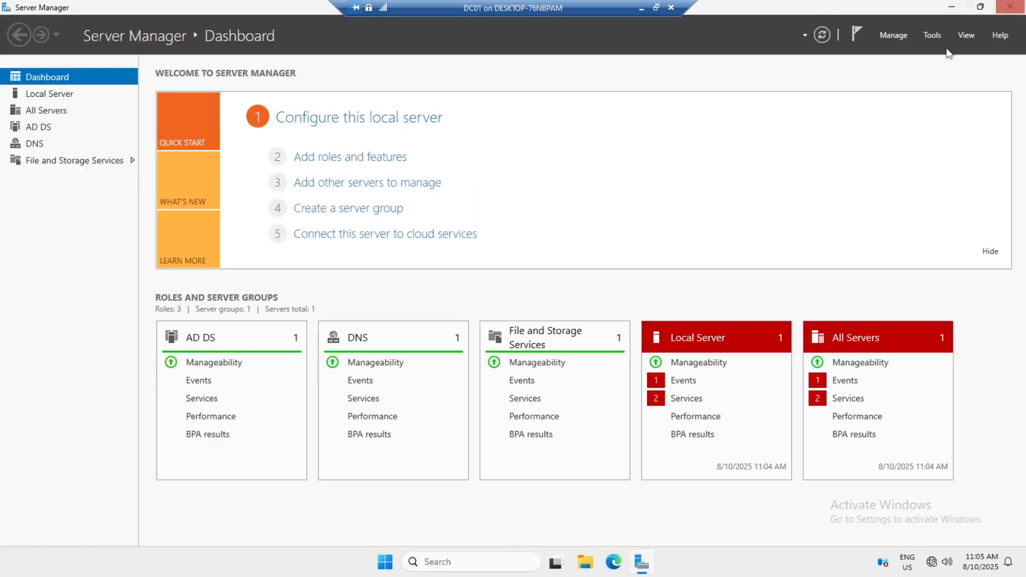
click(47, 95)
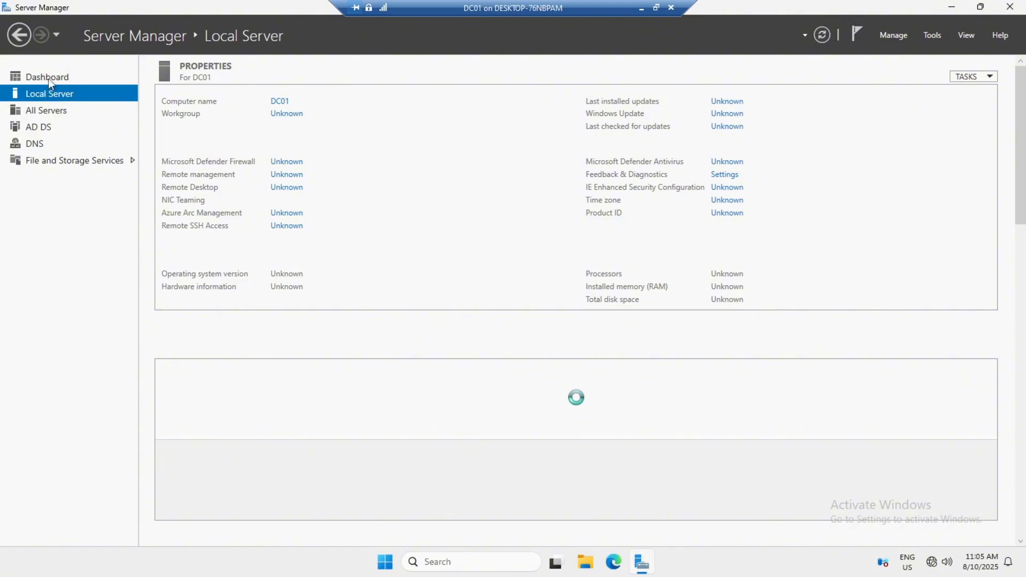
click(49, 79)
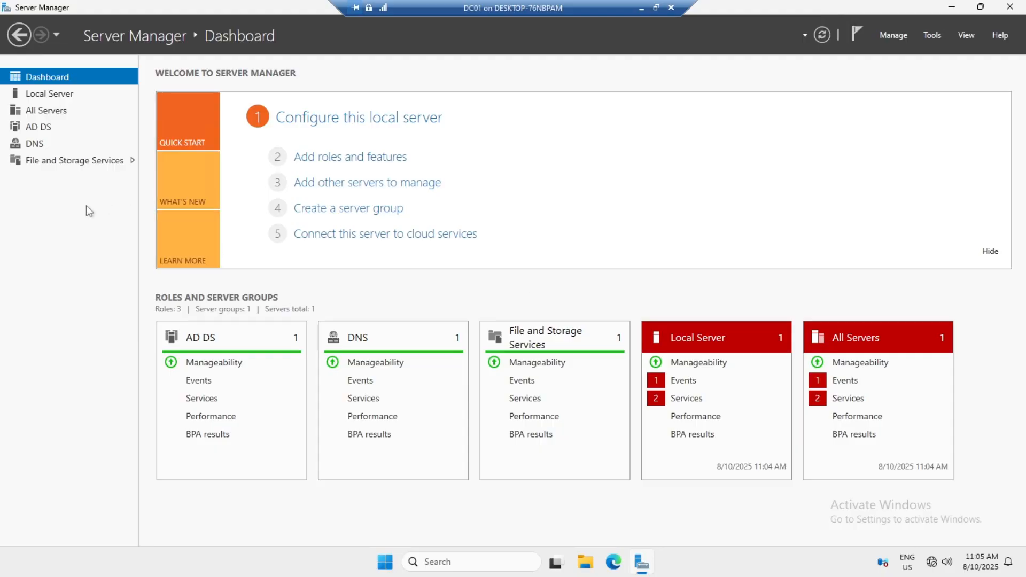
Step: Review All Servers events and services, check the AD DS page, and return to the Dashboard
click(64, 111)
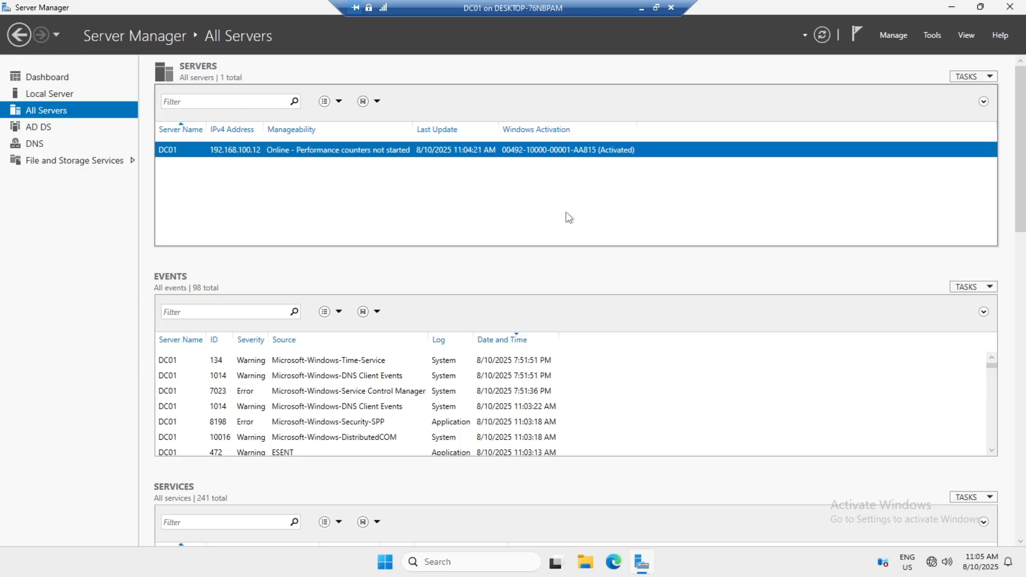
scroll(374, 395, down, 3)
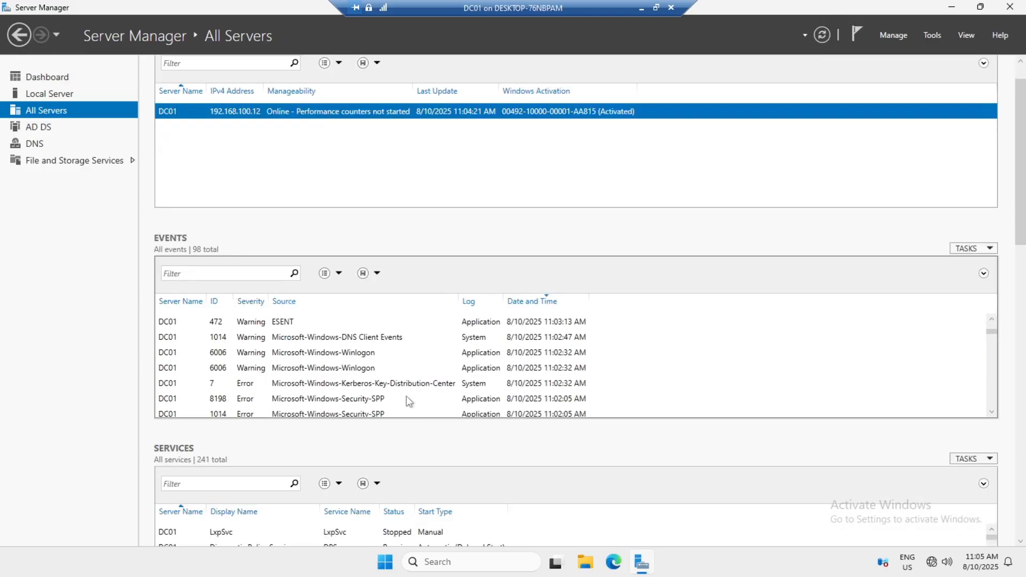
scroll(408, 400, down, 4)
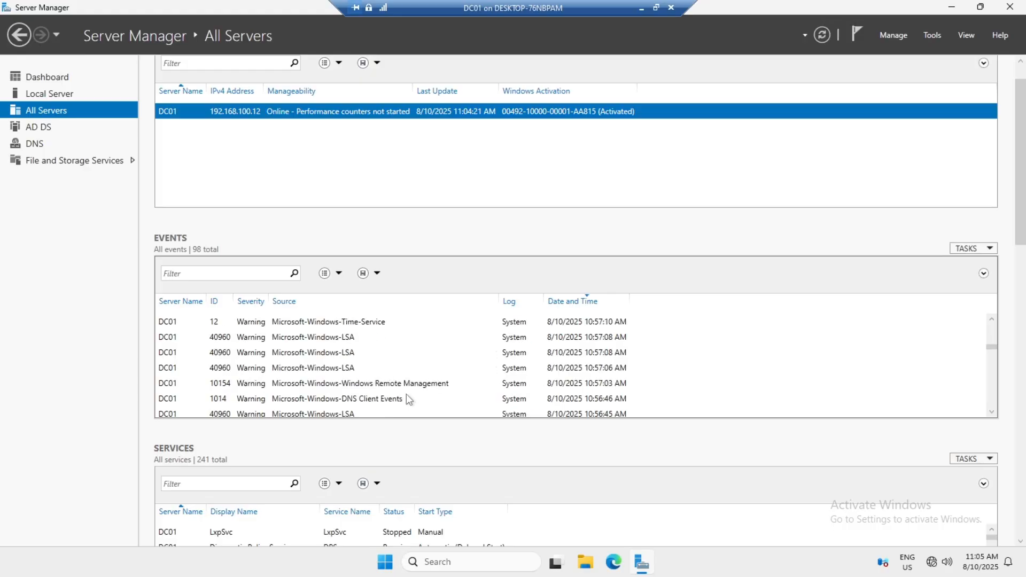
scroll(408, 399, down, 2)
scroll(408, 396, down, 2)
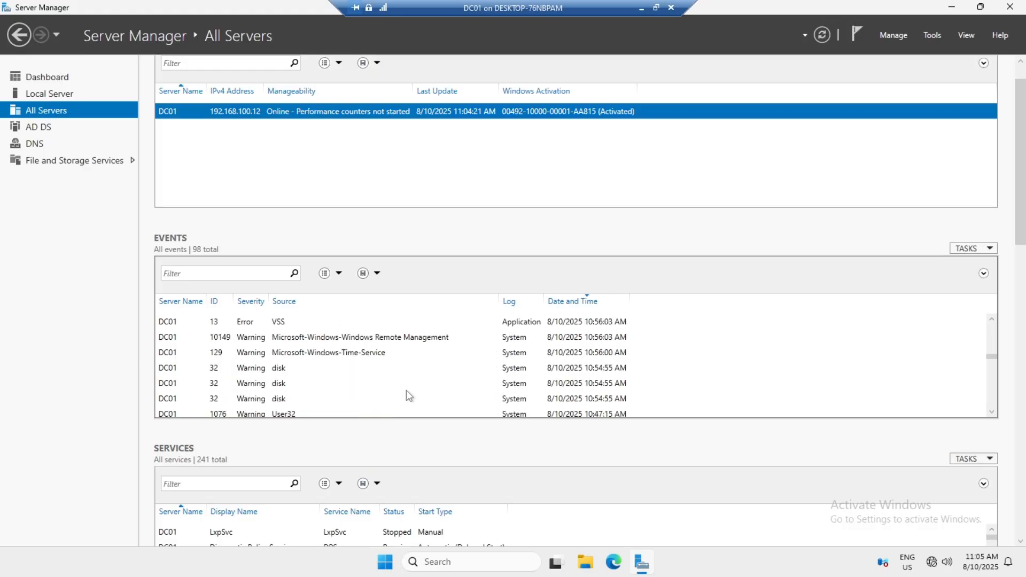
scroll(406, 392, up, 5)
scroll(298, 464, down, 4)
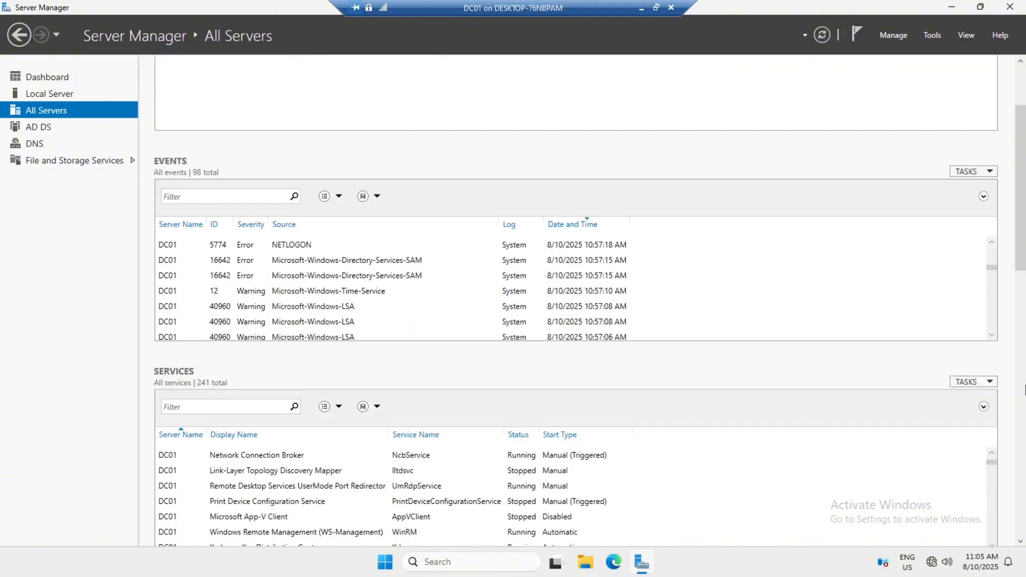
scroll(595, 480, down, 3)
scroll(347, 481, down, 3)
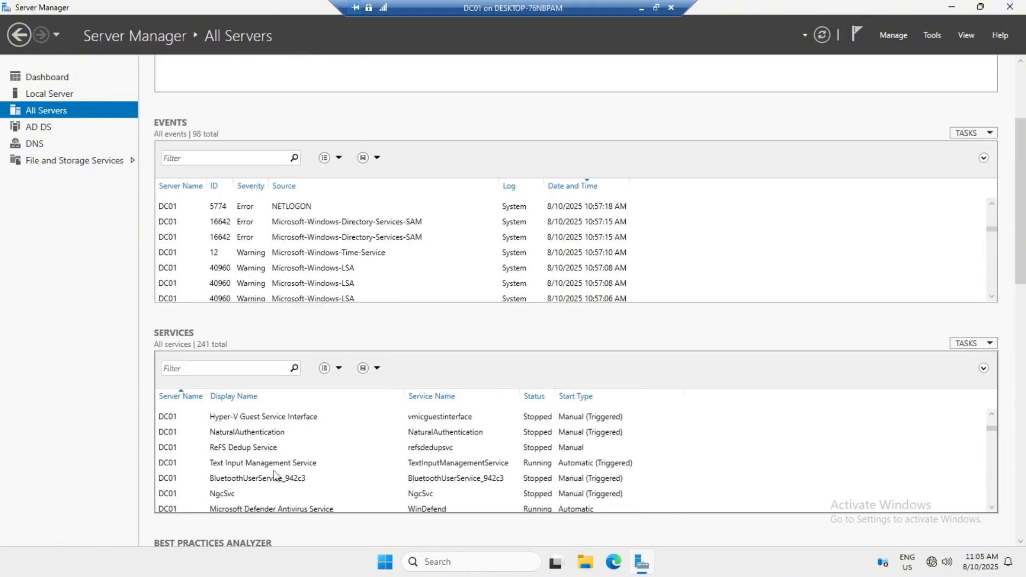
scroll(278, 476, up, 4)
scroll(278, 418, up, 3)
scroll(252, 347, up, 6)
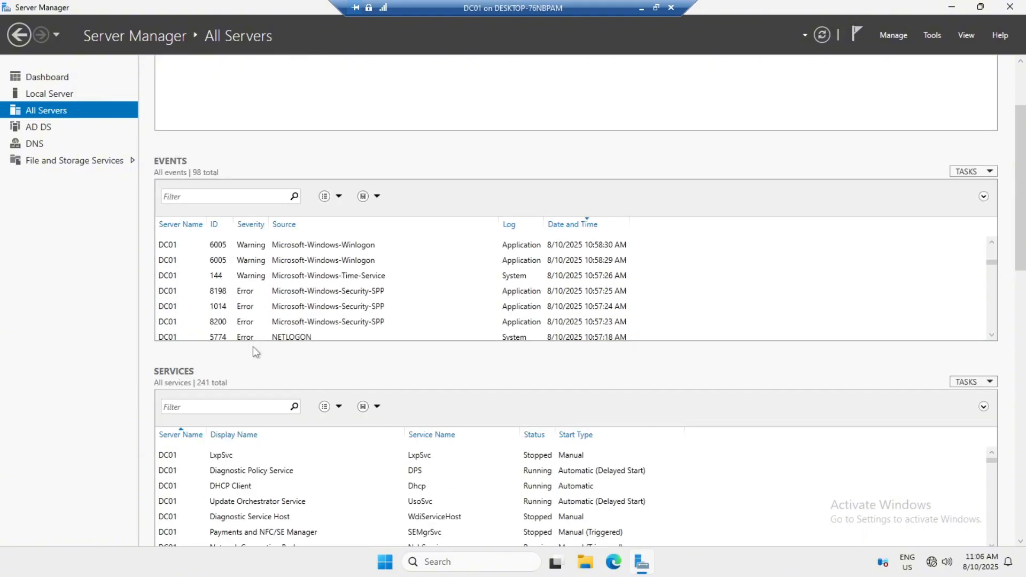
scroll(615, 176, up, 1)
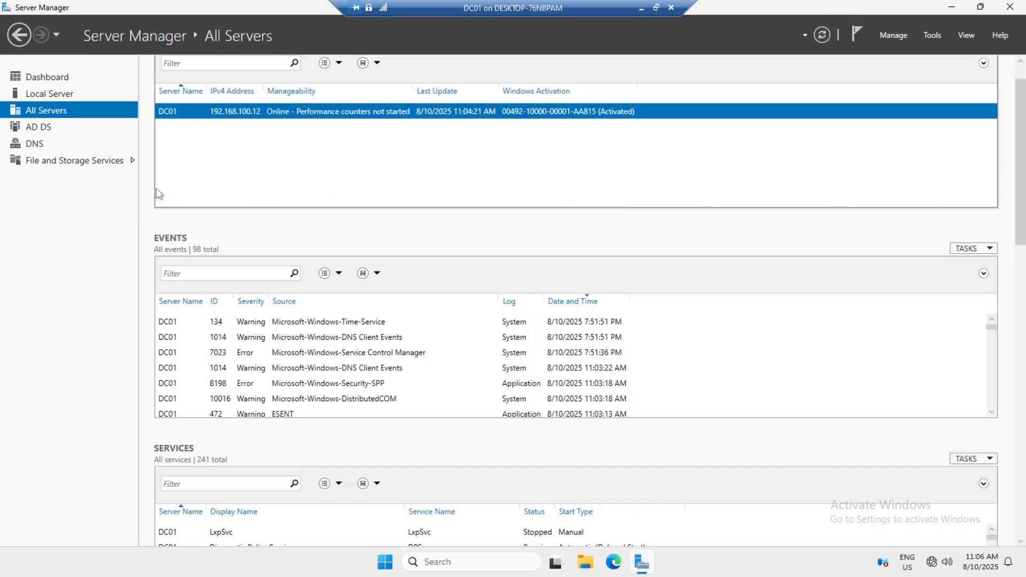
click(38, 127)
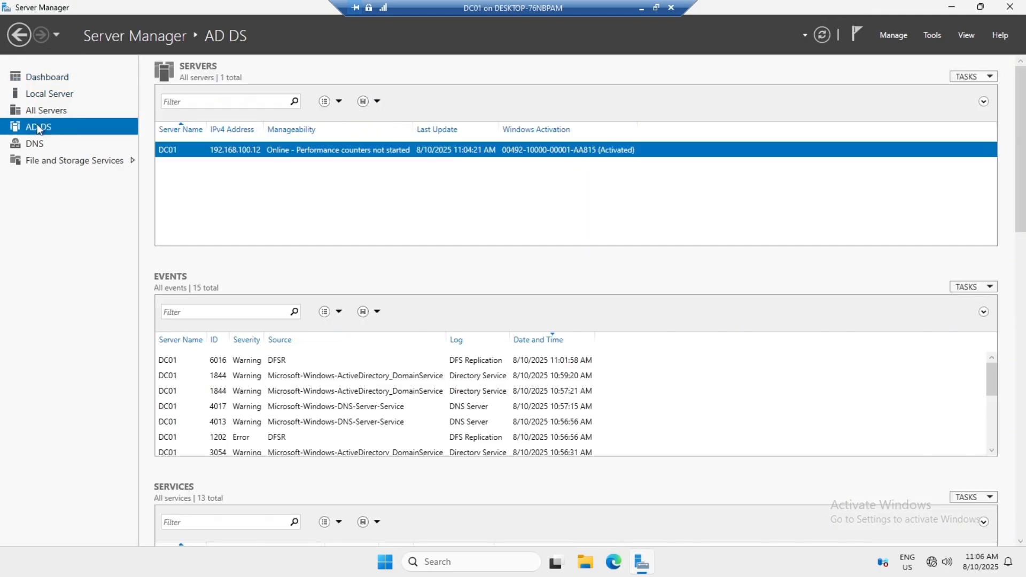
click(40, 80)
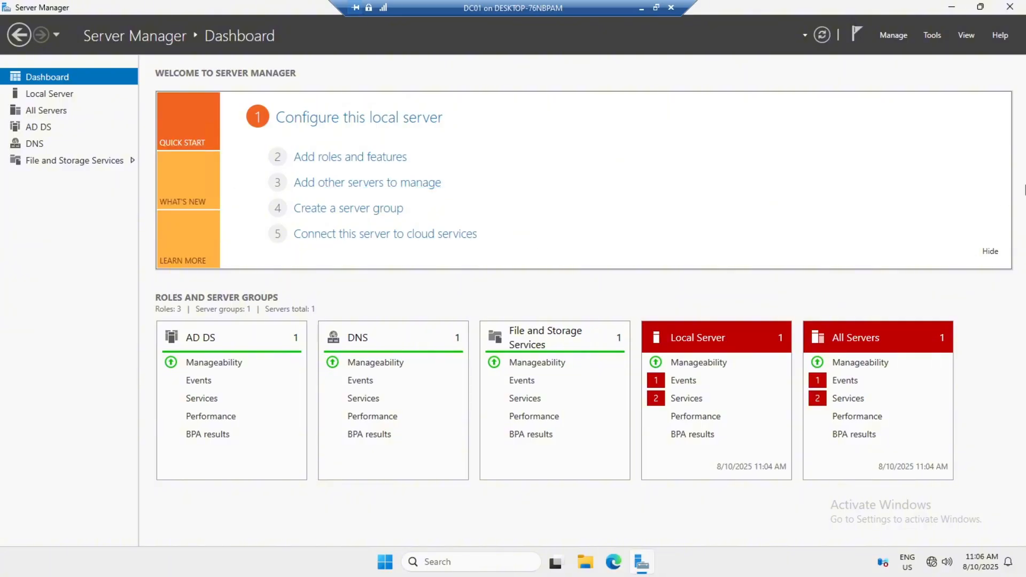
Step: Hide the welcome panel and show DC01's Local Server properties, confirming domain Zubeir.com
click(991, 252)
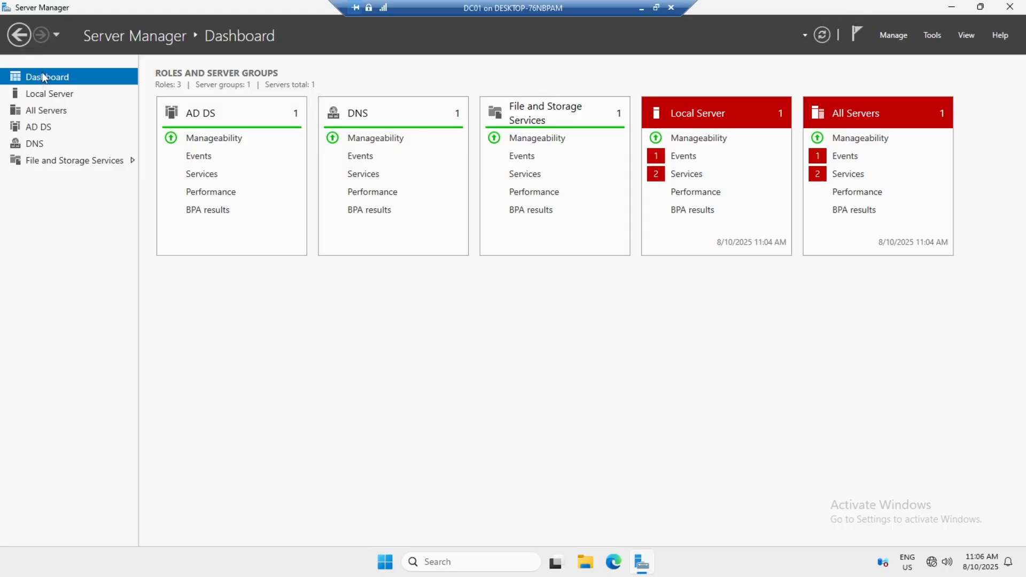
click(50, 95)
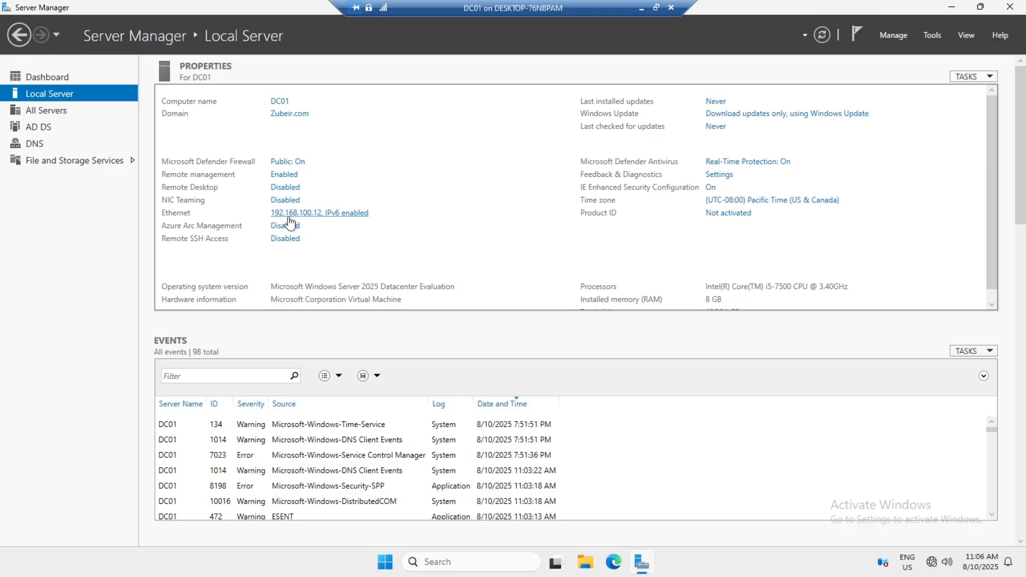
scroll(289, 222, down, 1)
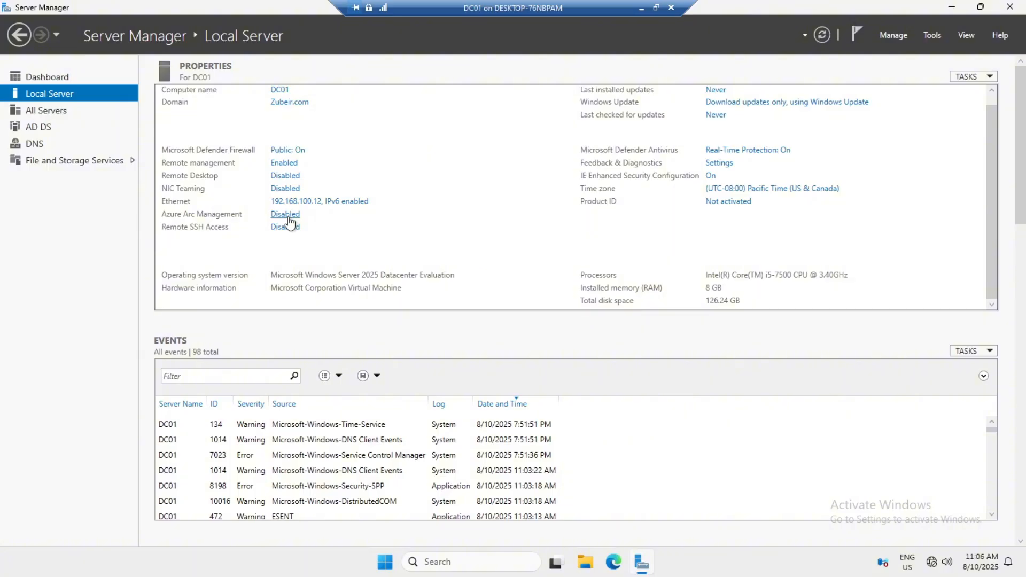
scroll(289, 221, up, 1)
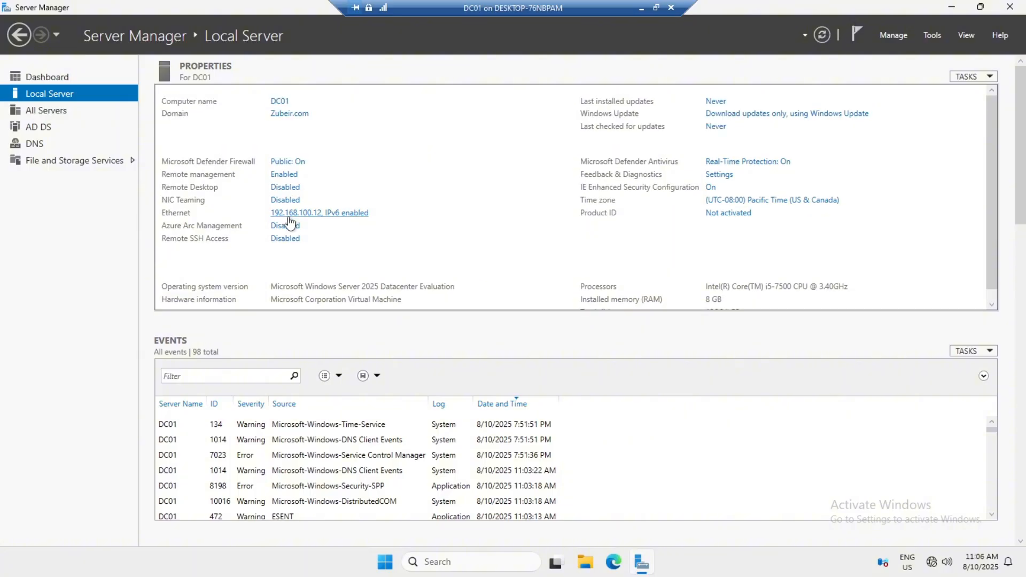
scroll(846, 245, down, 1)
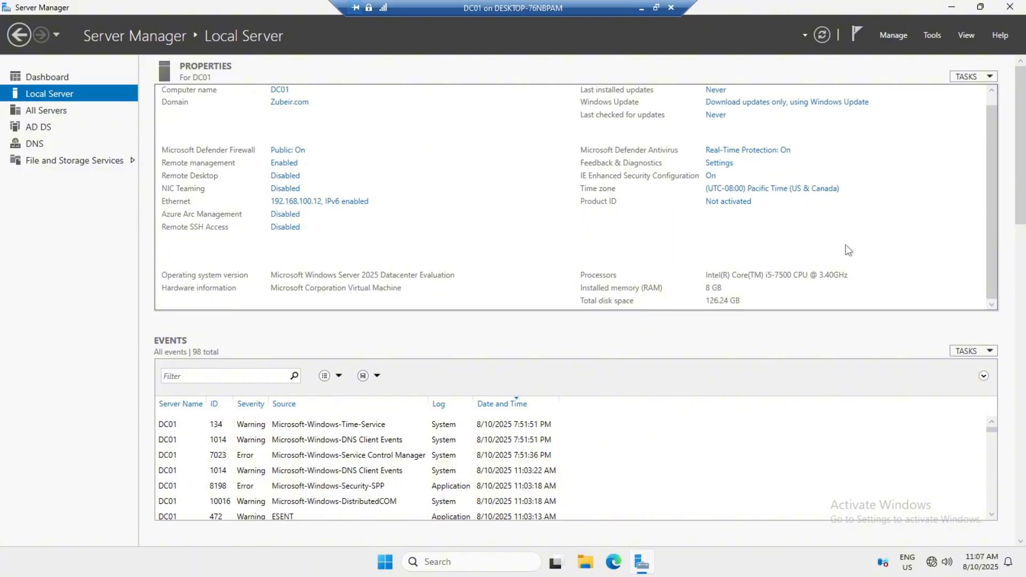
scroll(846, 245, up, 1)
click(969, 76)
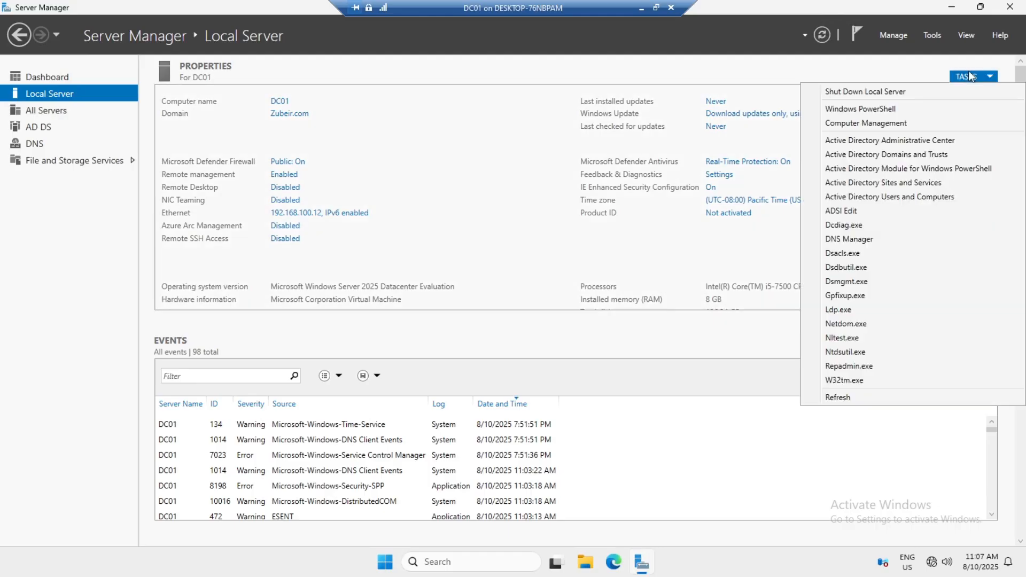
click(577, 254)
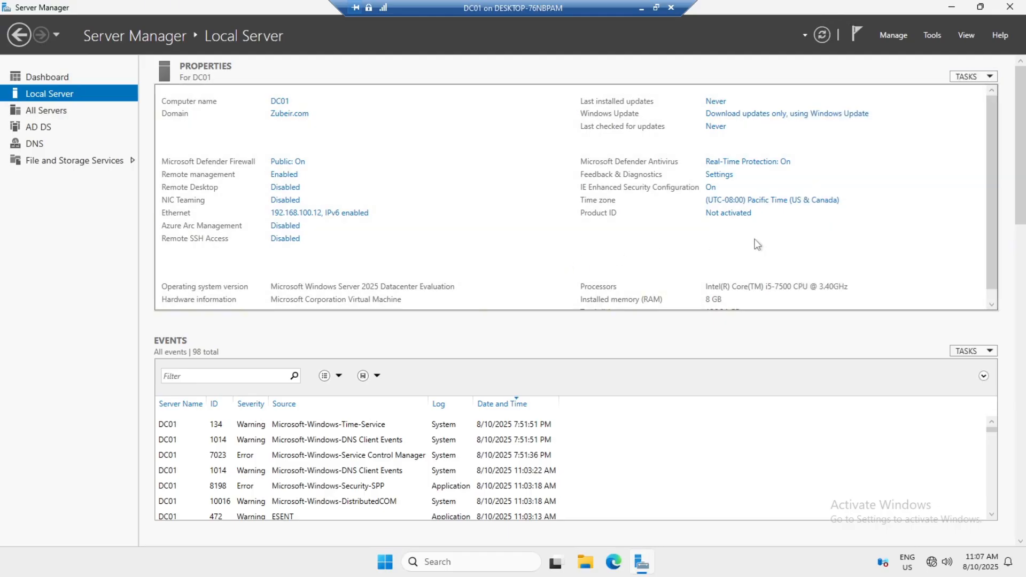
scroll(757, 245, down, 1)
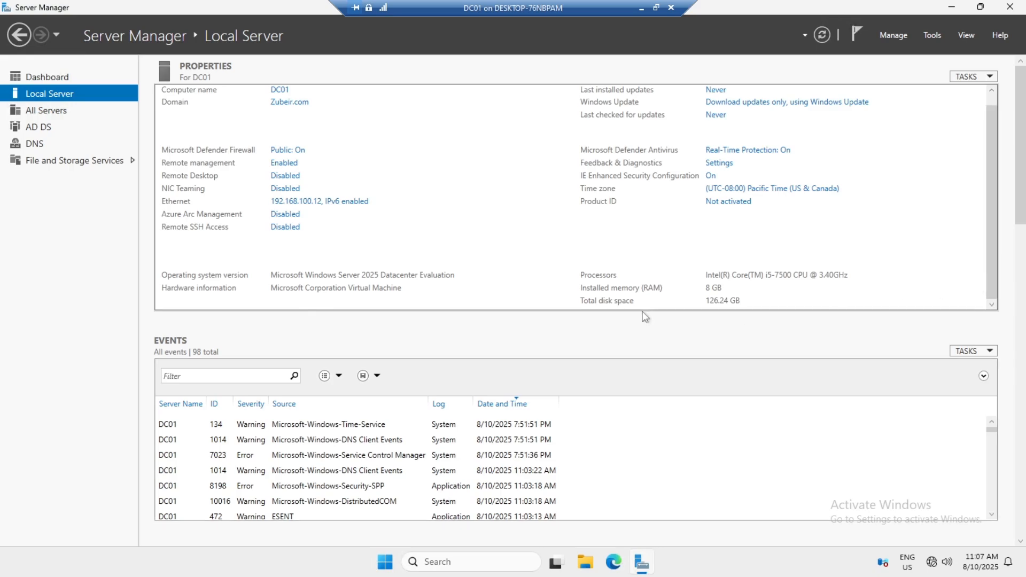
scroll(408, 274, up, 1)
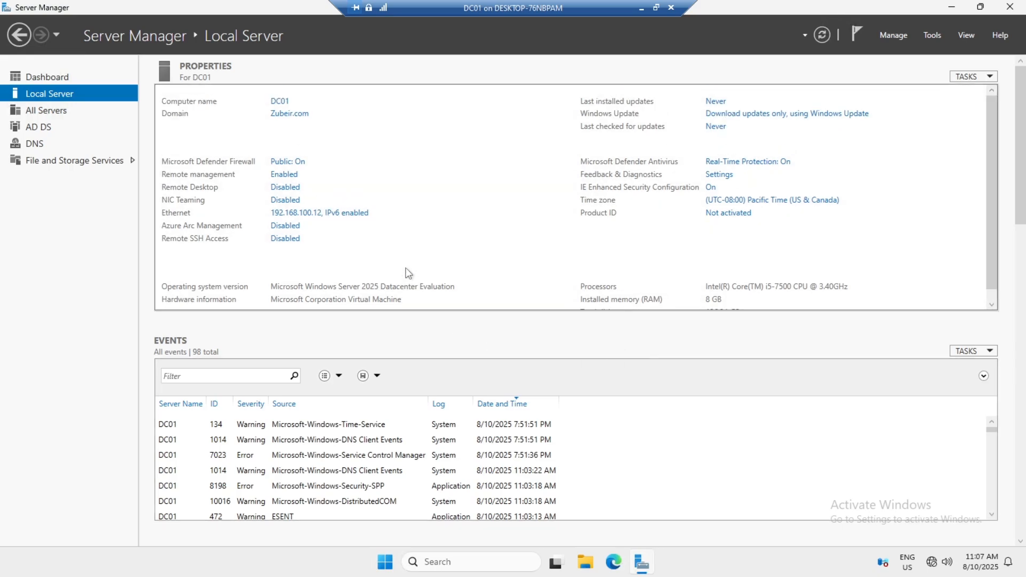
click(928, 36)
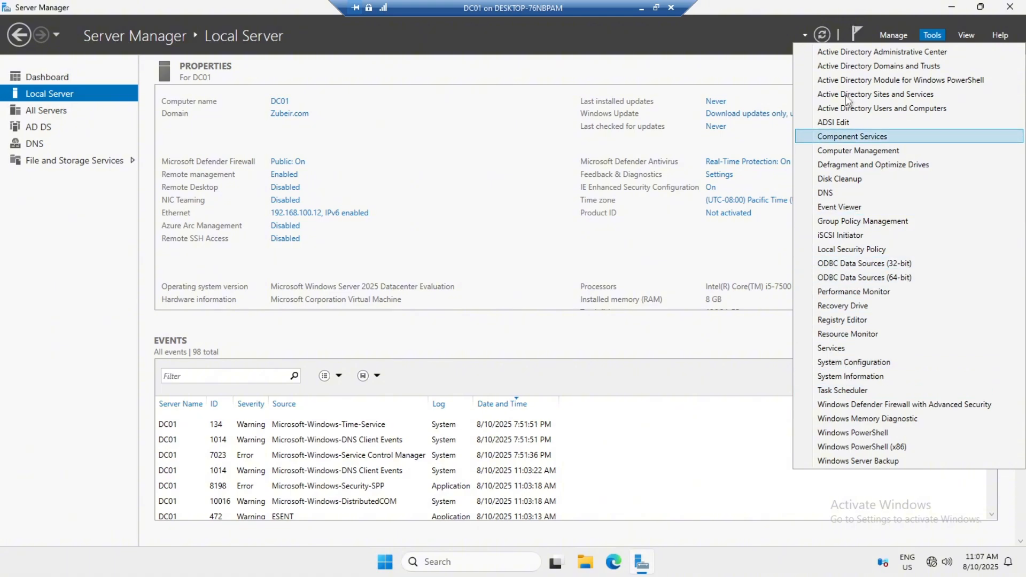
click(727, 69)
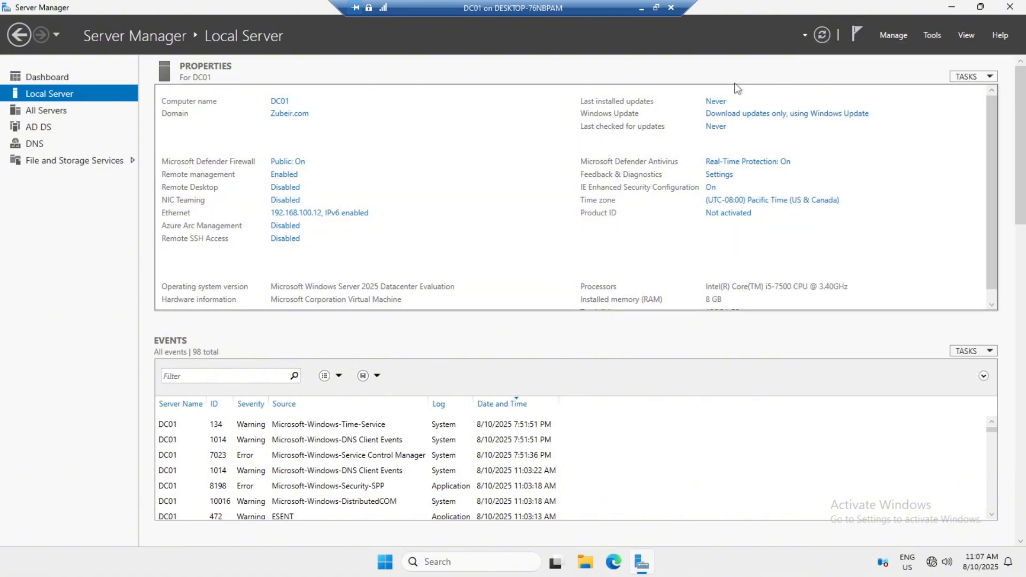